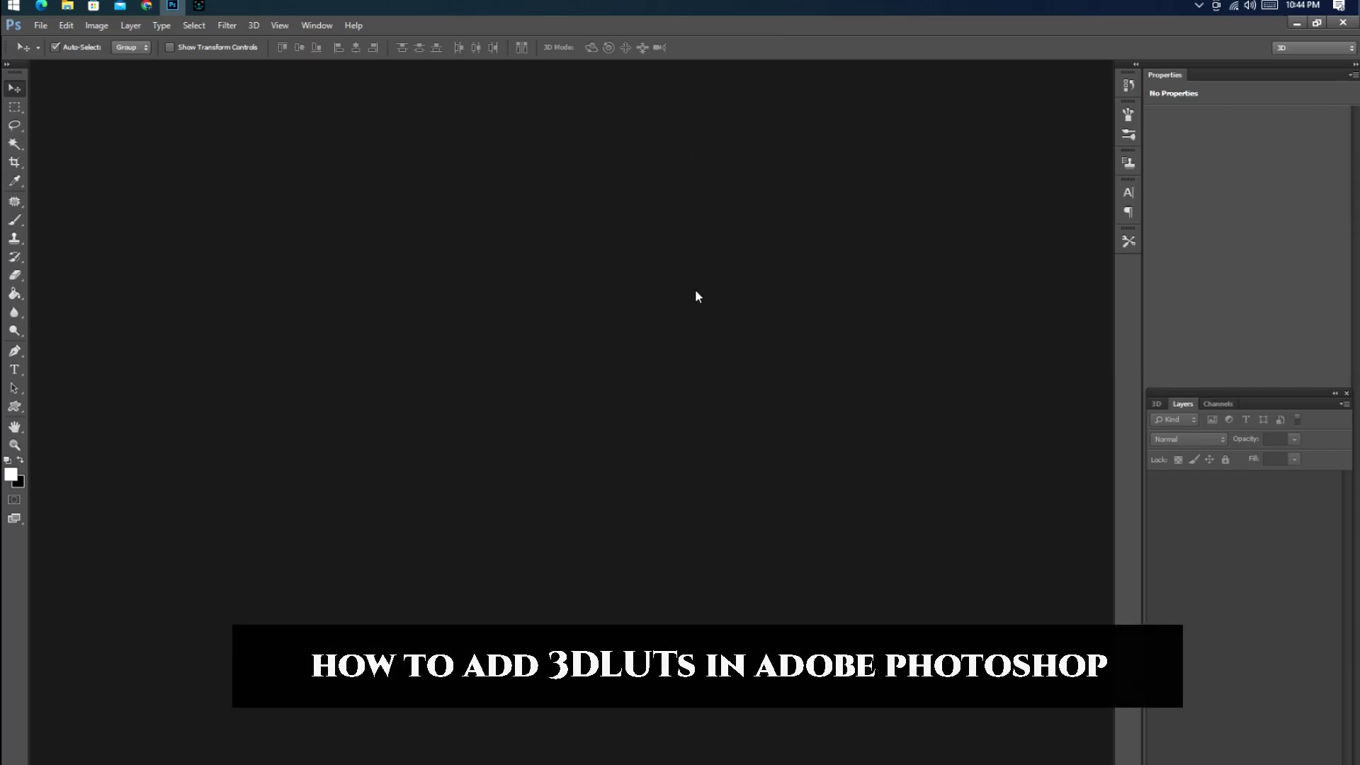
Open Wallpaper.jpg from the Desktop folder
{"action": "key", "text": "ctrl+o"}
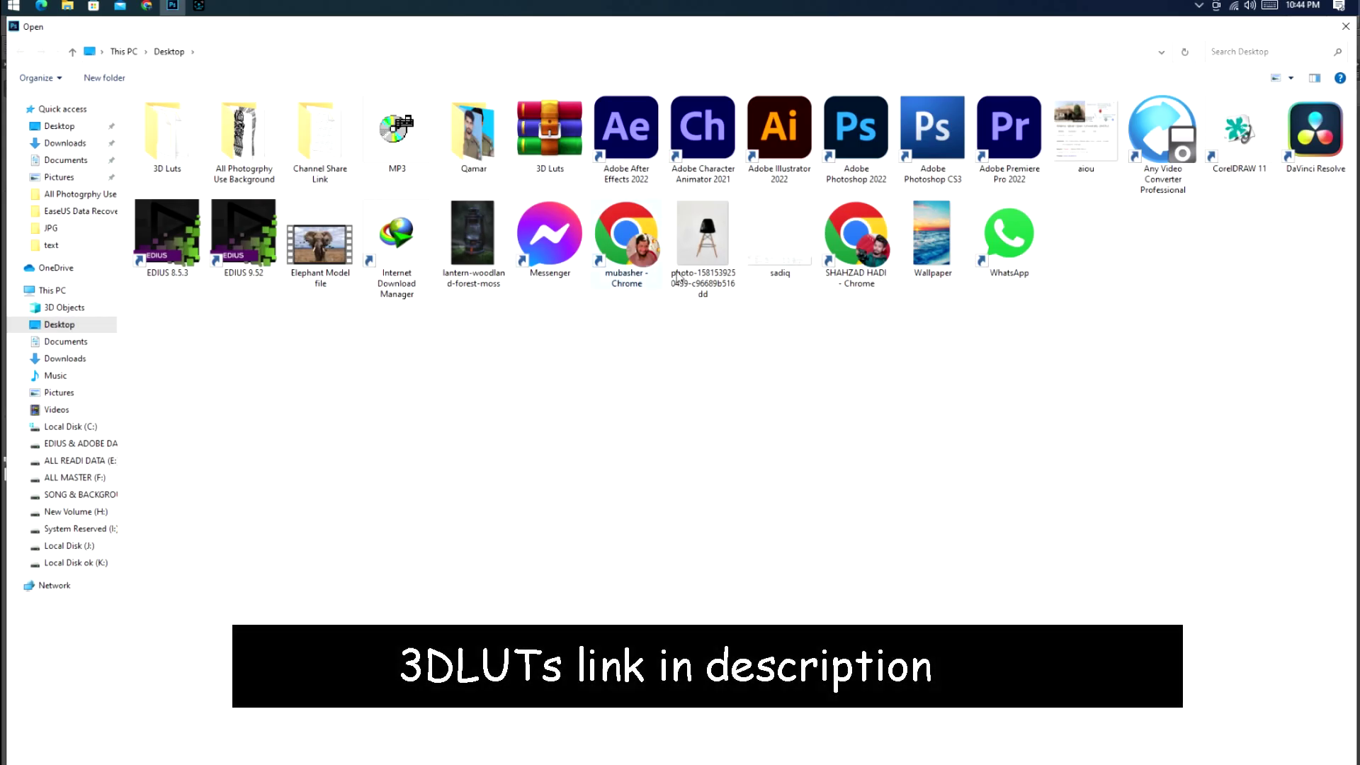
{"action": "double_click", "coordinate": [908, 236]}
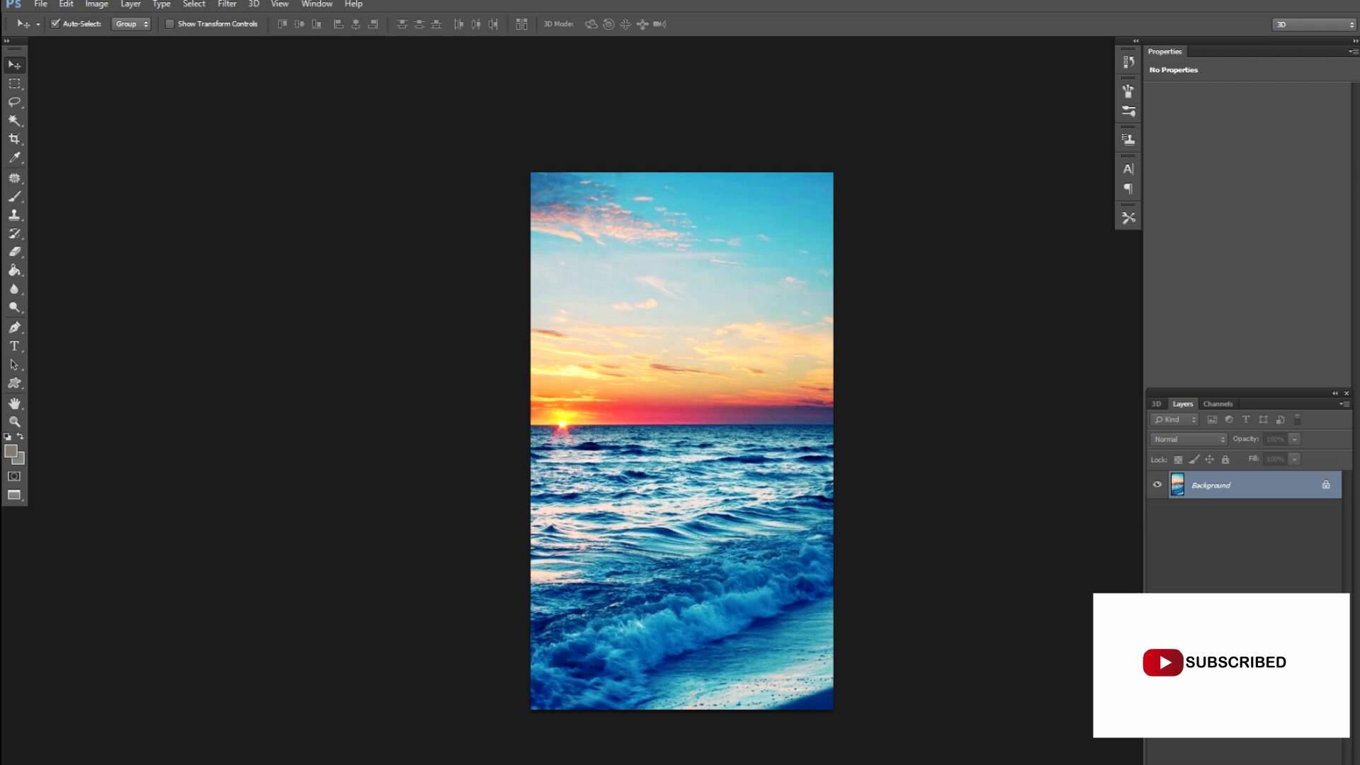
Duplicate the background into Layer 1 and add a Color Lookup adjustment layer
{"action": "key", "text": "ctrl+j"}
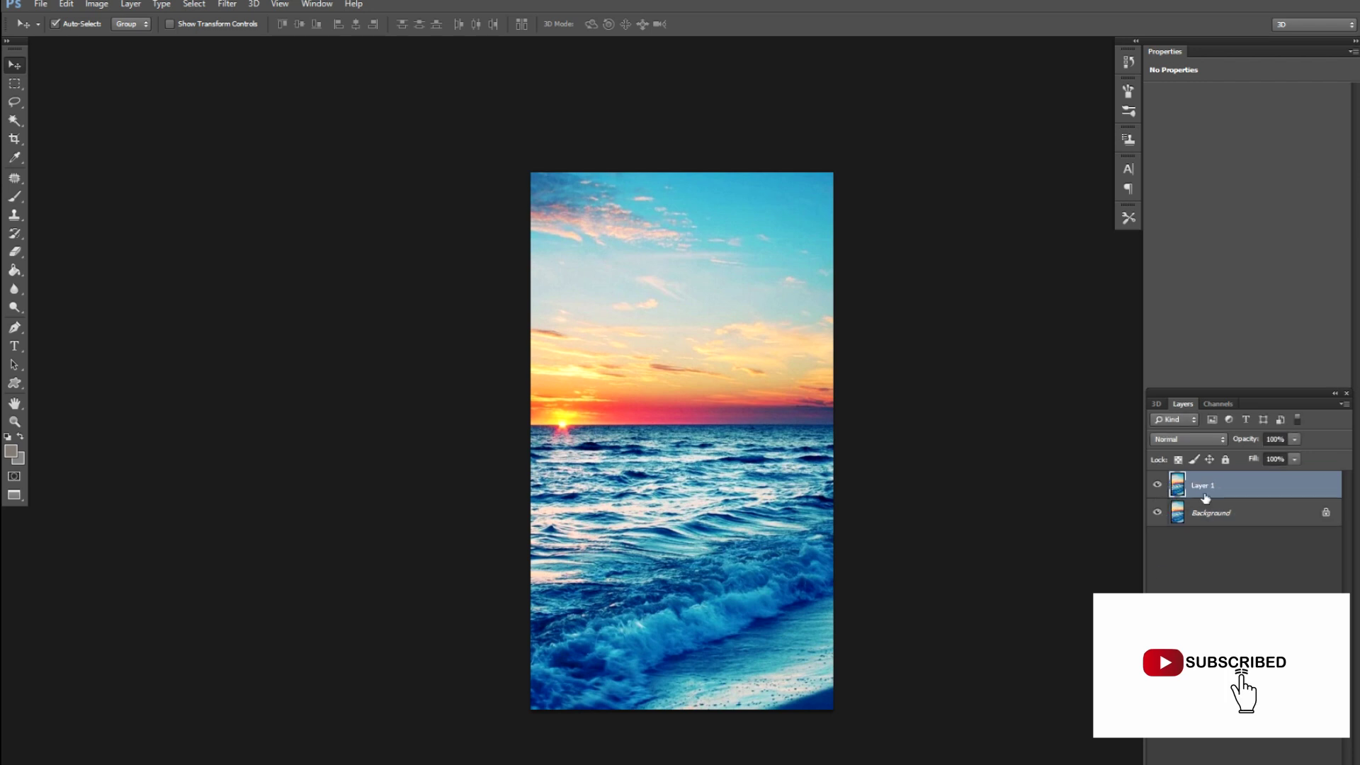
{"action": "left_click", "coordinate": [1272, 756]}
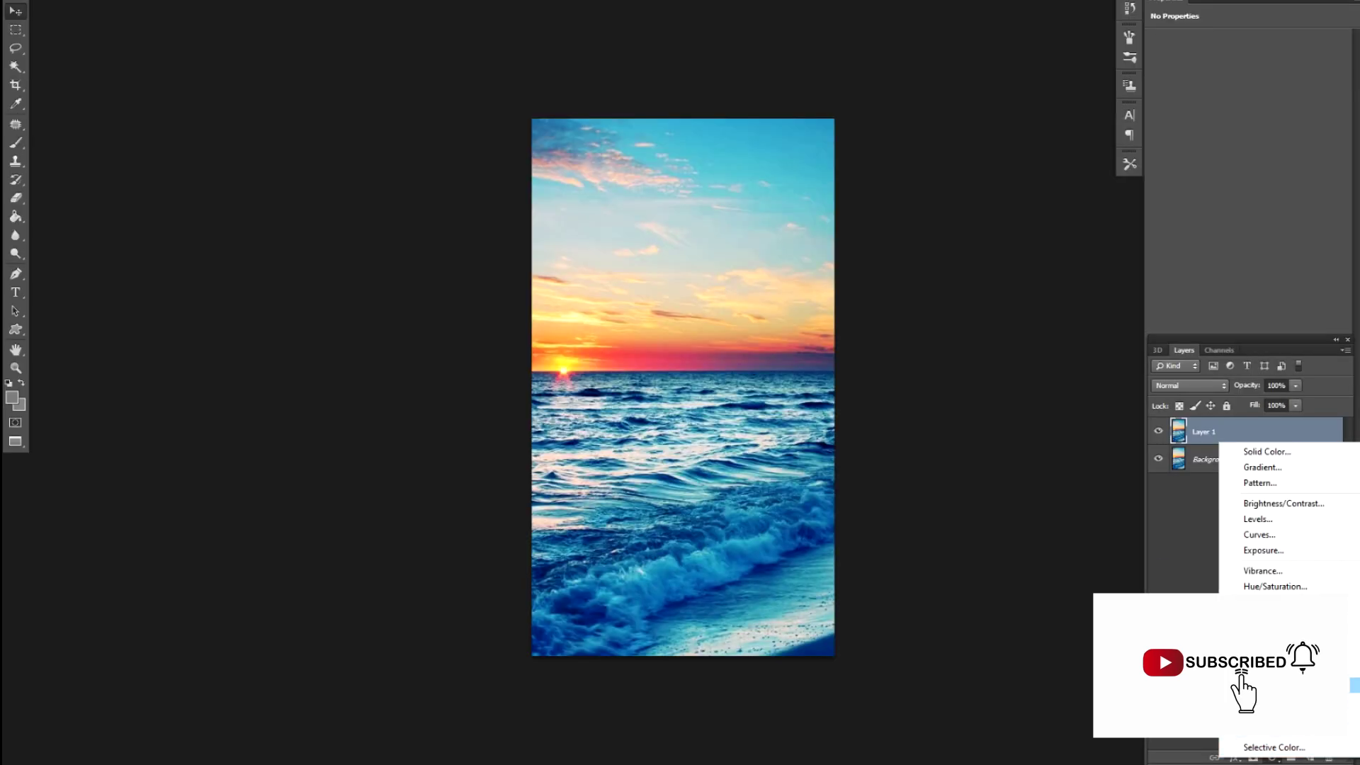
{"action": "left_click", "coordinate": [1265, 662]}
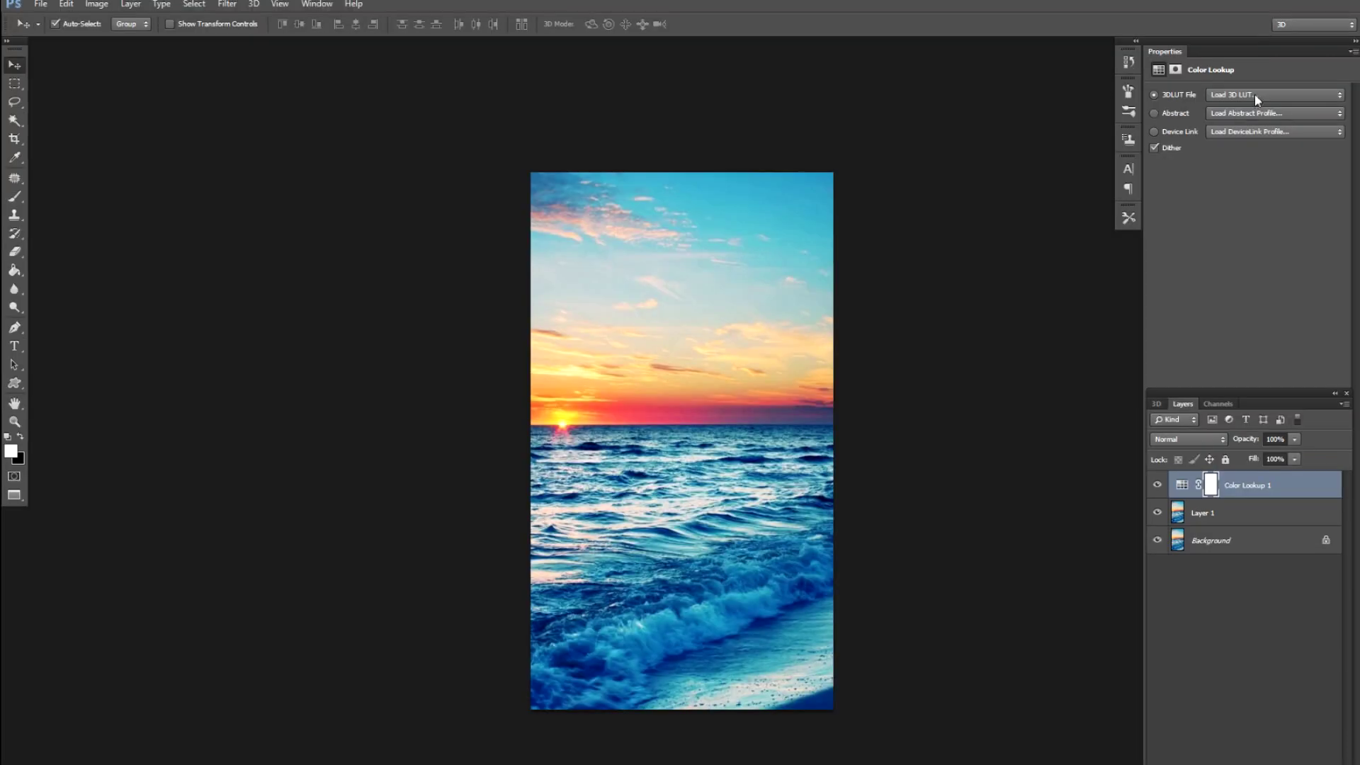
Preview 3D LUTs from 2Strip.look onward, ending on Bleach Bypass.look
{"action": "left_click", "coordinate": [1255, 95]}
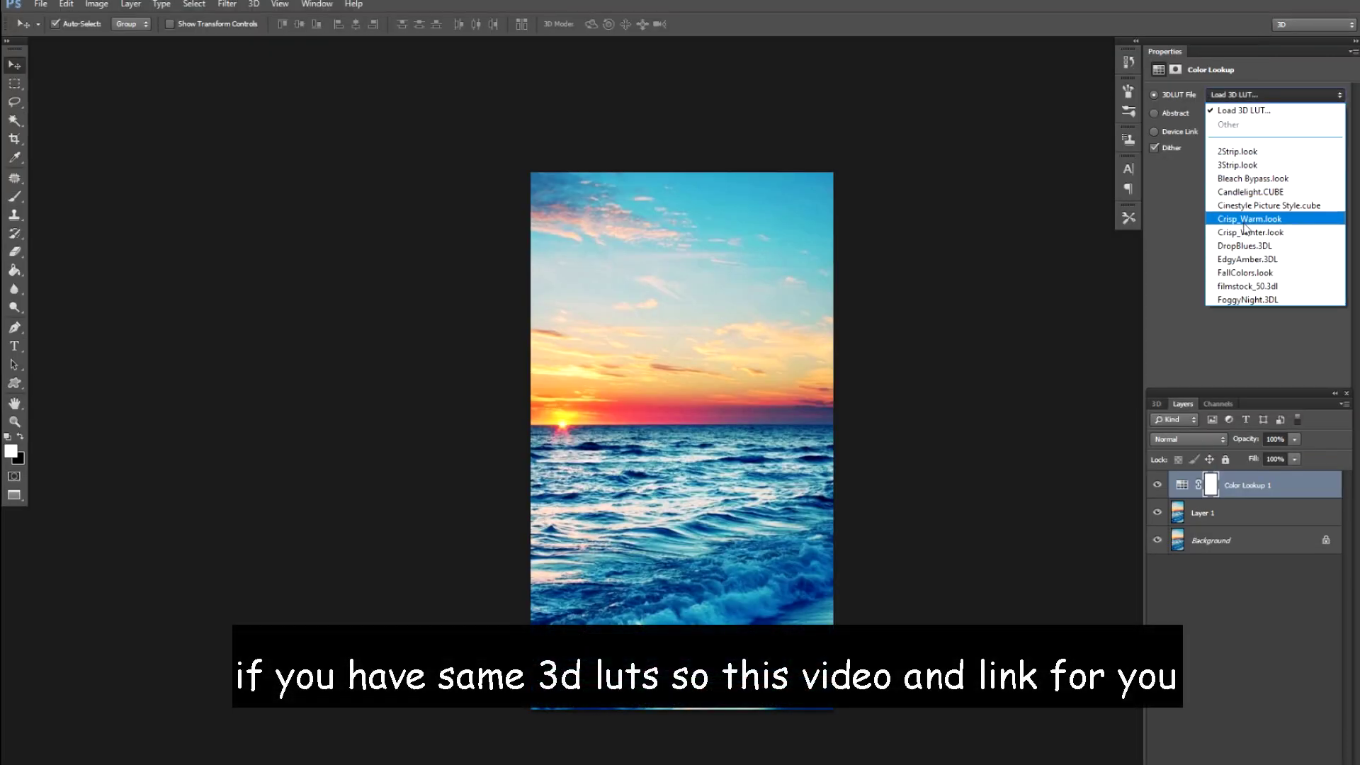
{"action": "left_click", "coordinate": [1233, 151]}
{"action": "key", "text": "Down"}
{"action": "key", "text": "Down"}
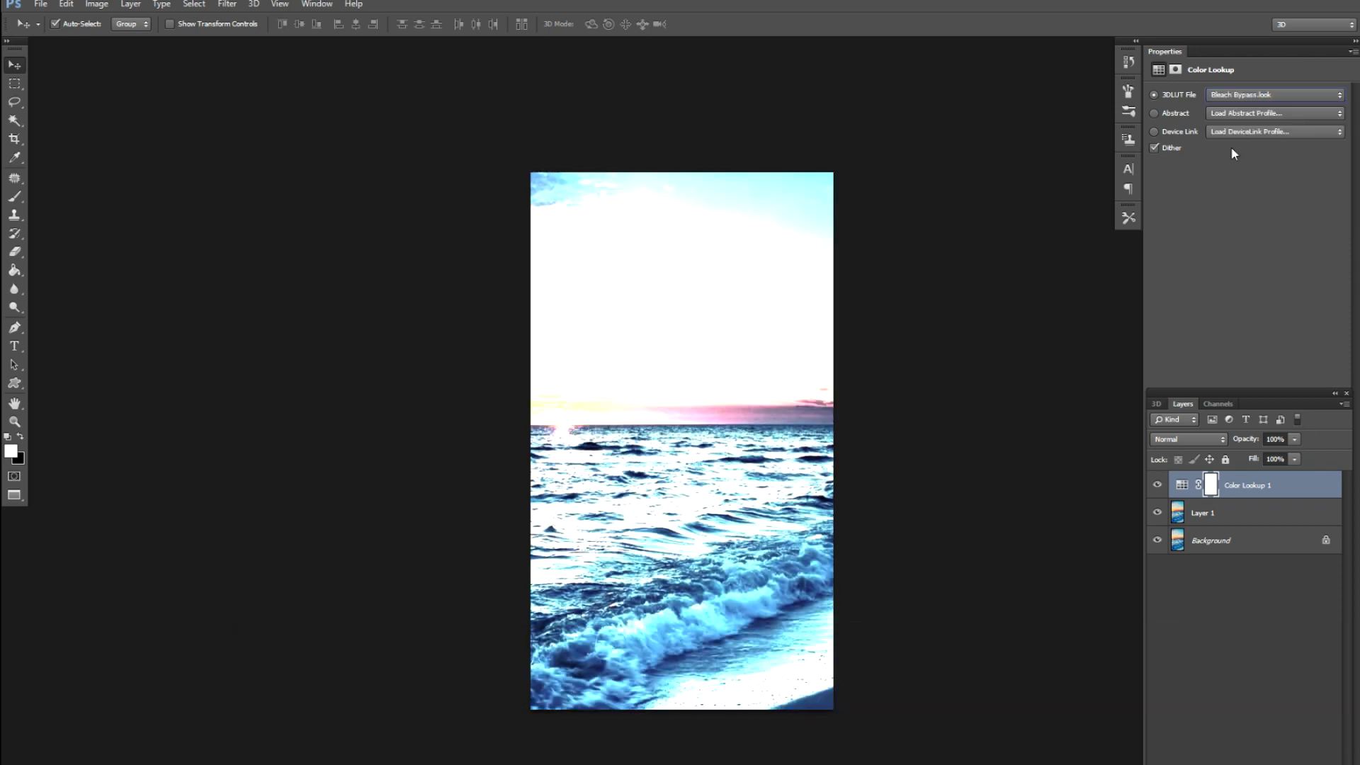
{"action": "key", "text": "Down"}
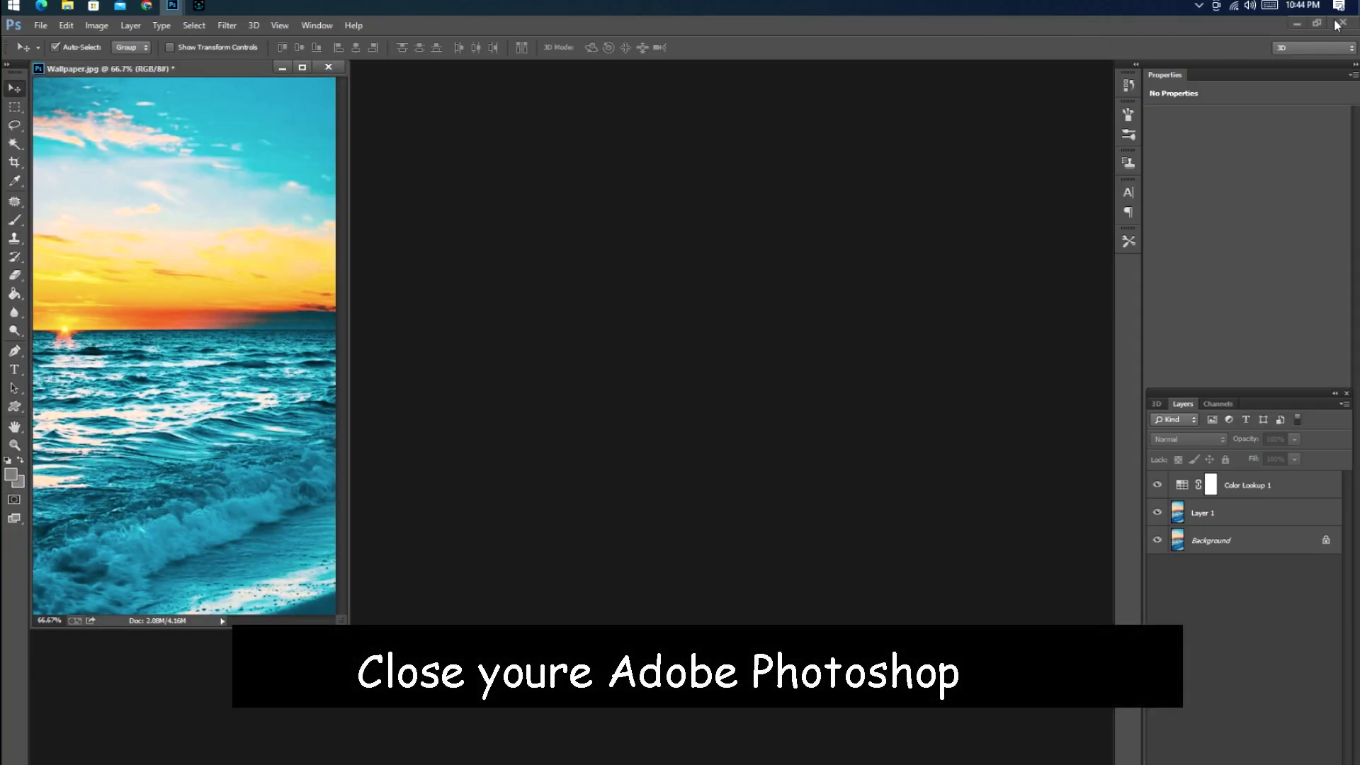
Quit Photoshop without saving, then extract 3D Luts.rar here, entering the archive password
{"action": "left_click", "coordinate": [1344, 21]}
{"action": "left_click", "coordinate": [690, 330]}
{"action": "right_click", "coordinate": [474, 338]}
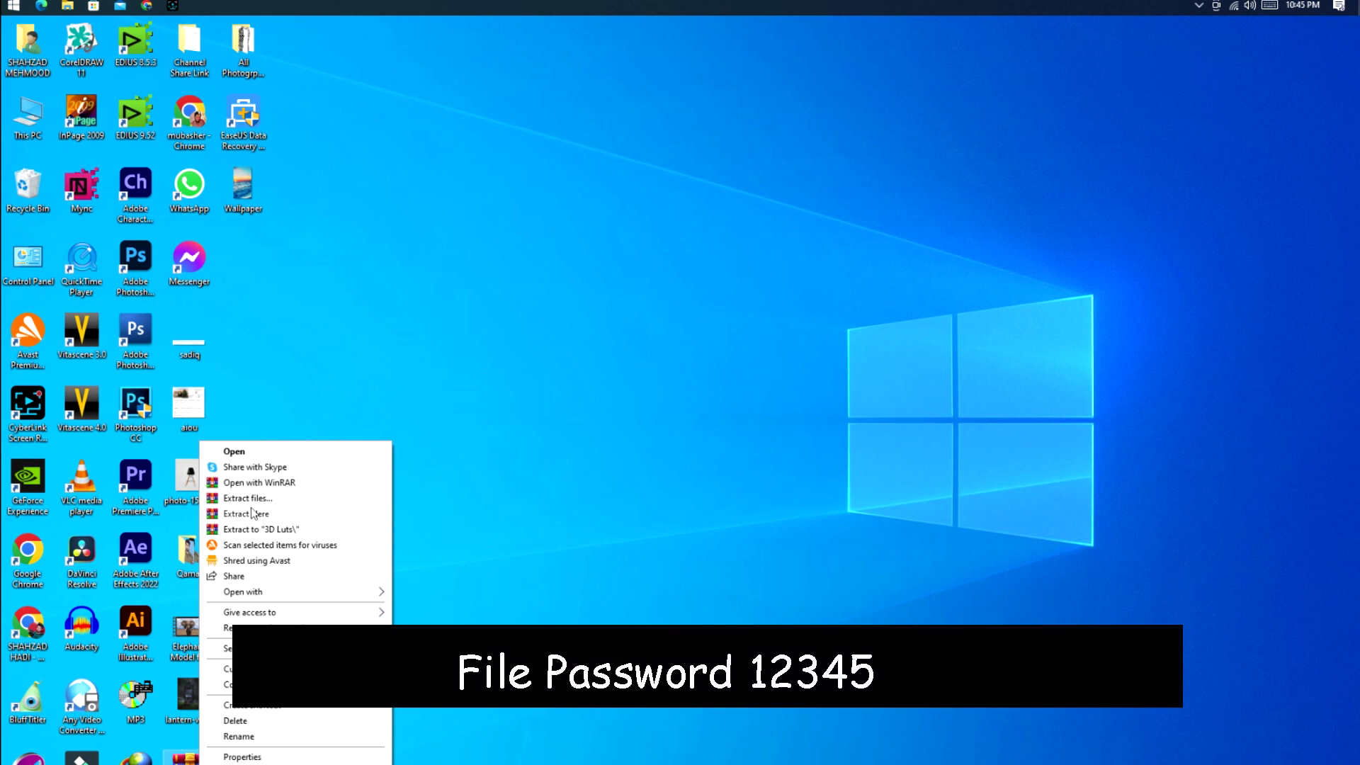
{"action": "left_click", "coordinate": [254, 514]}
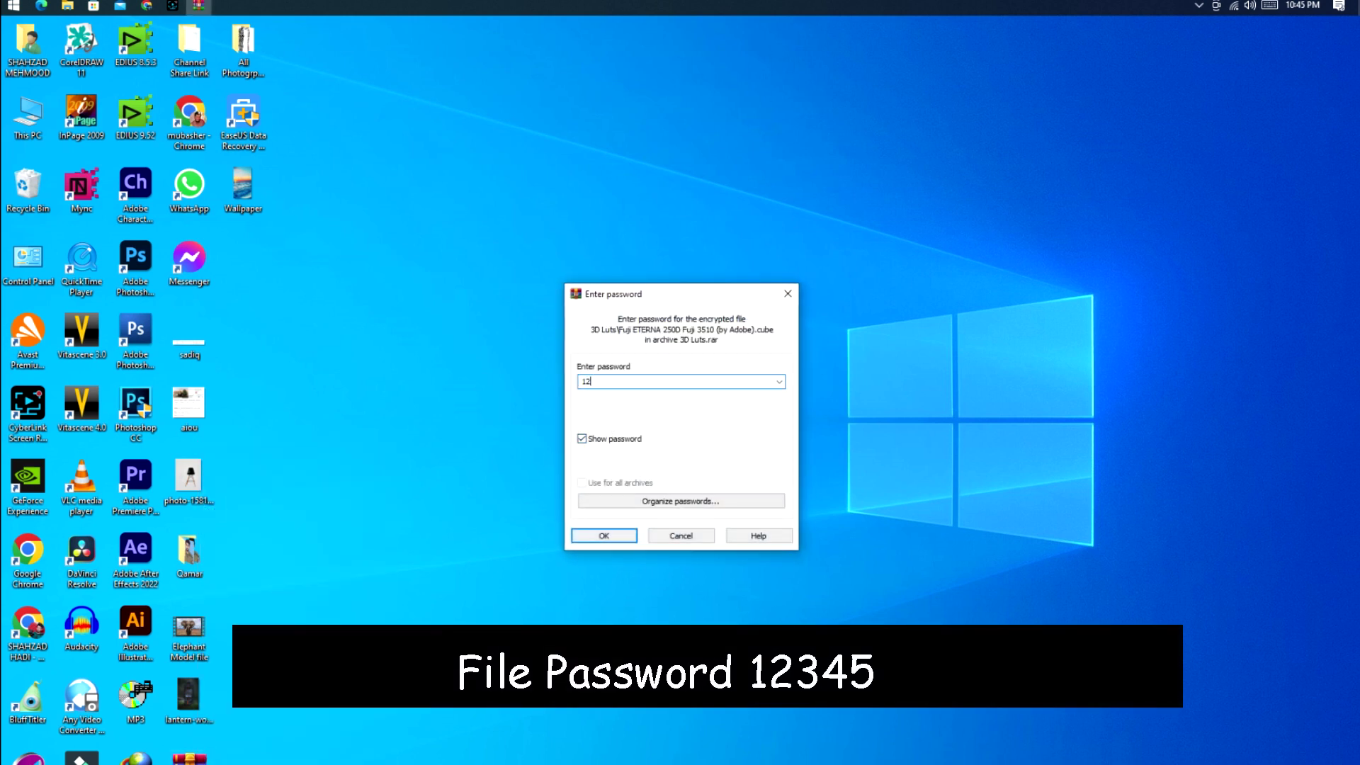
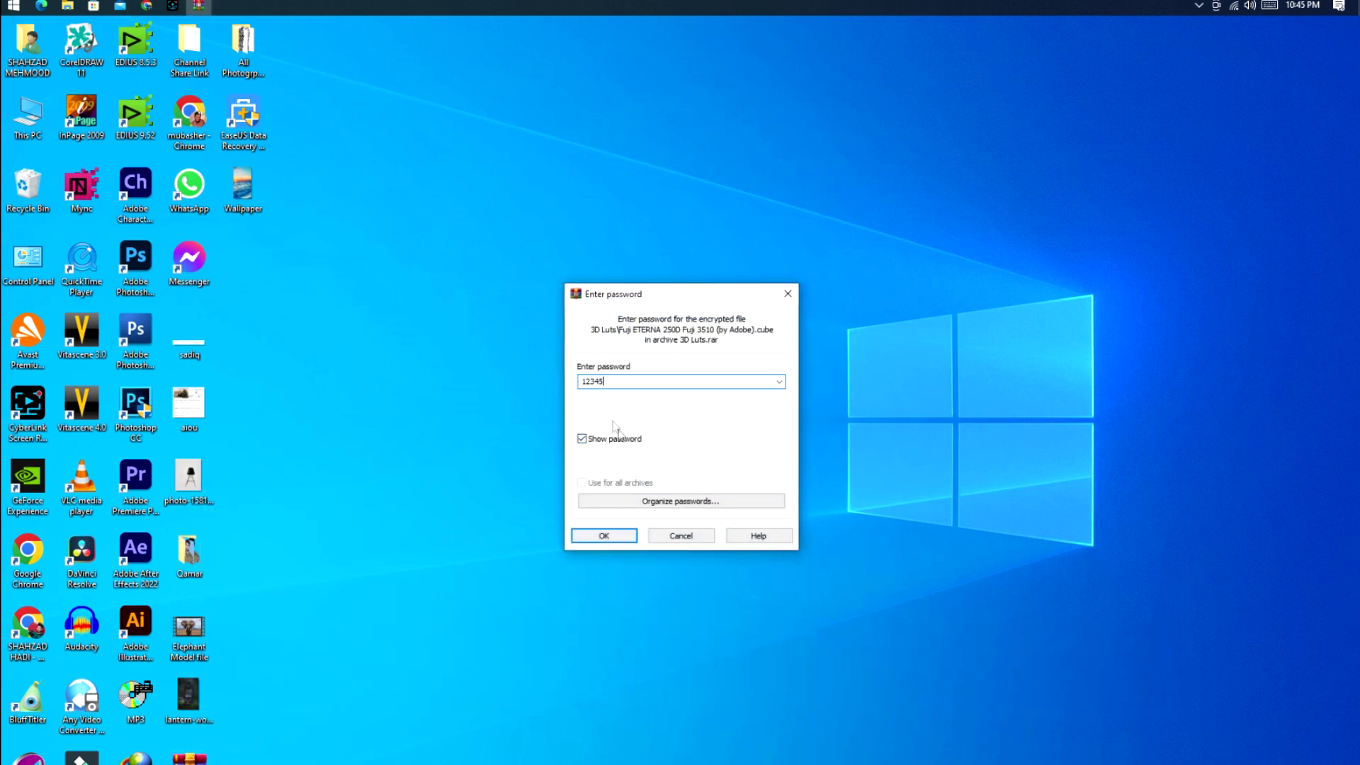
{"action": "left_click", "coordinate": [604, 536]}
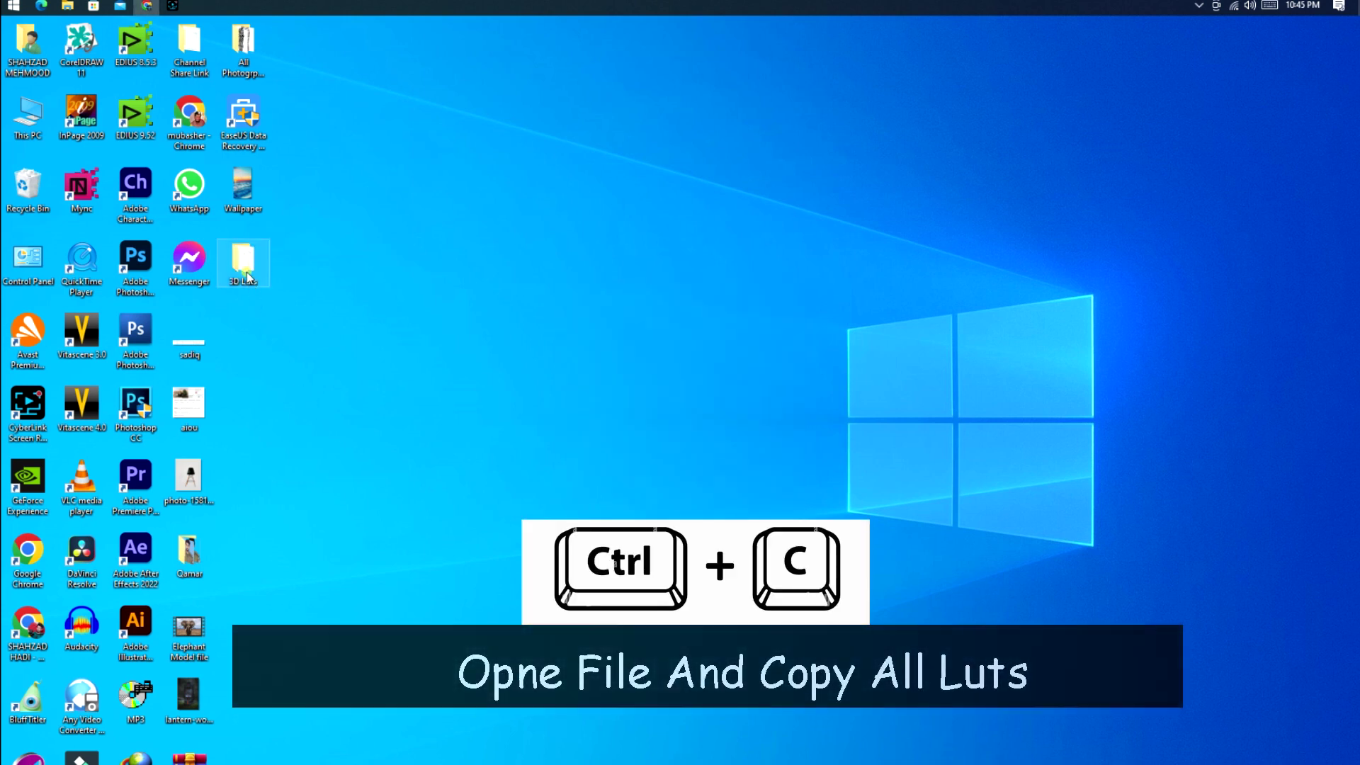
Select and copy every .cube and .3DL file in the 3D Luts folder, then minimize it
{"action": "double_click", "coordinate": [248, 276]}
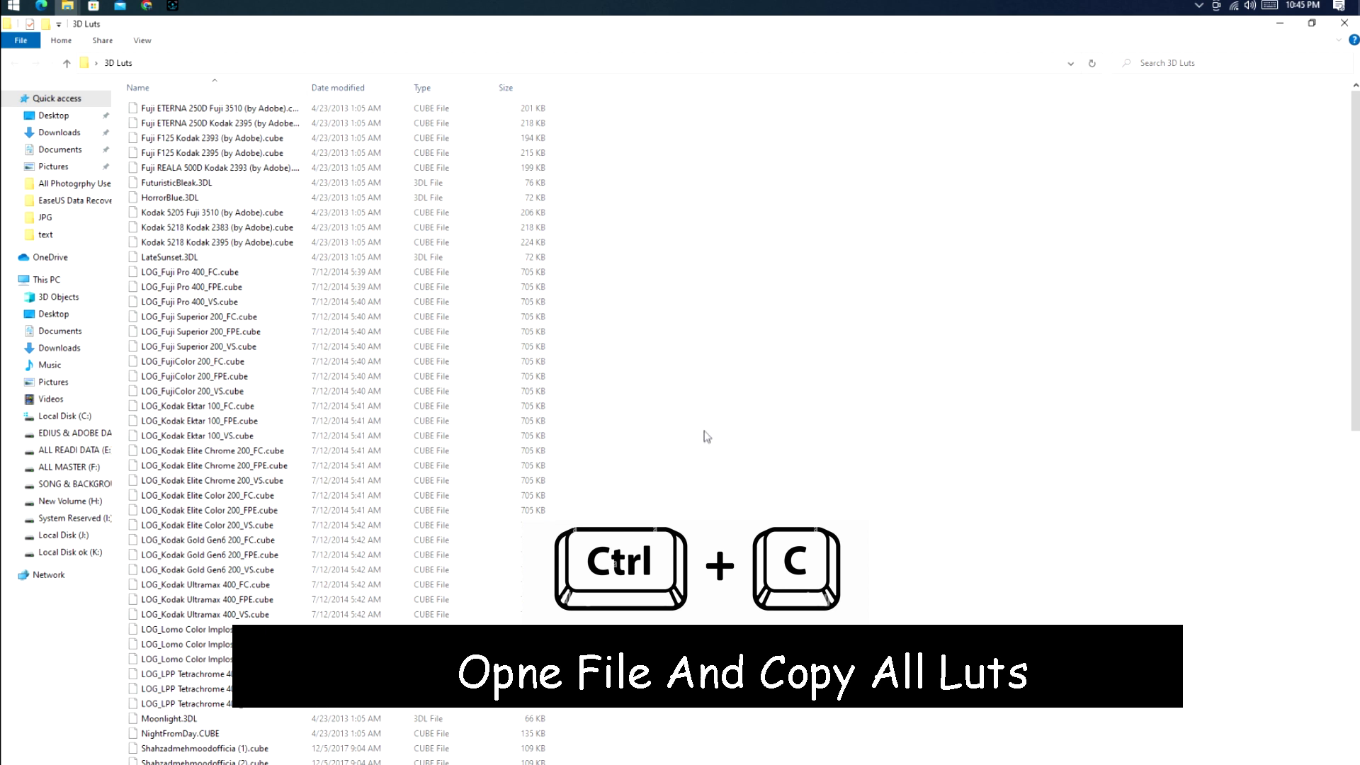
{"action": "scroll", "coordinate": [706, 443], "scroll_direction": "down", "scroll_amount": 1}
{"action": "scroll", "coordinate": [706, 435], "scroll_direction": "up", "scroll_amount": 1}
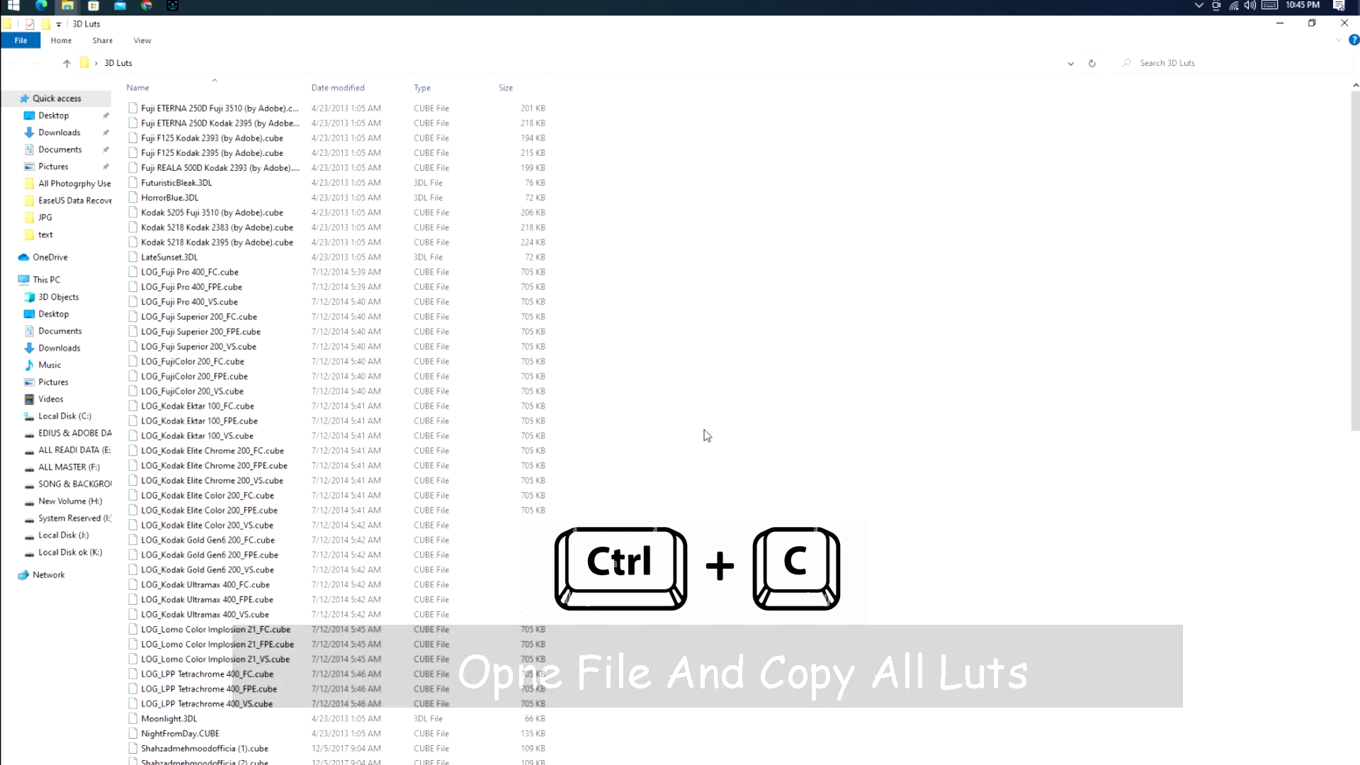
{"action": "key", "text": "ctrl+a"}
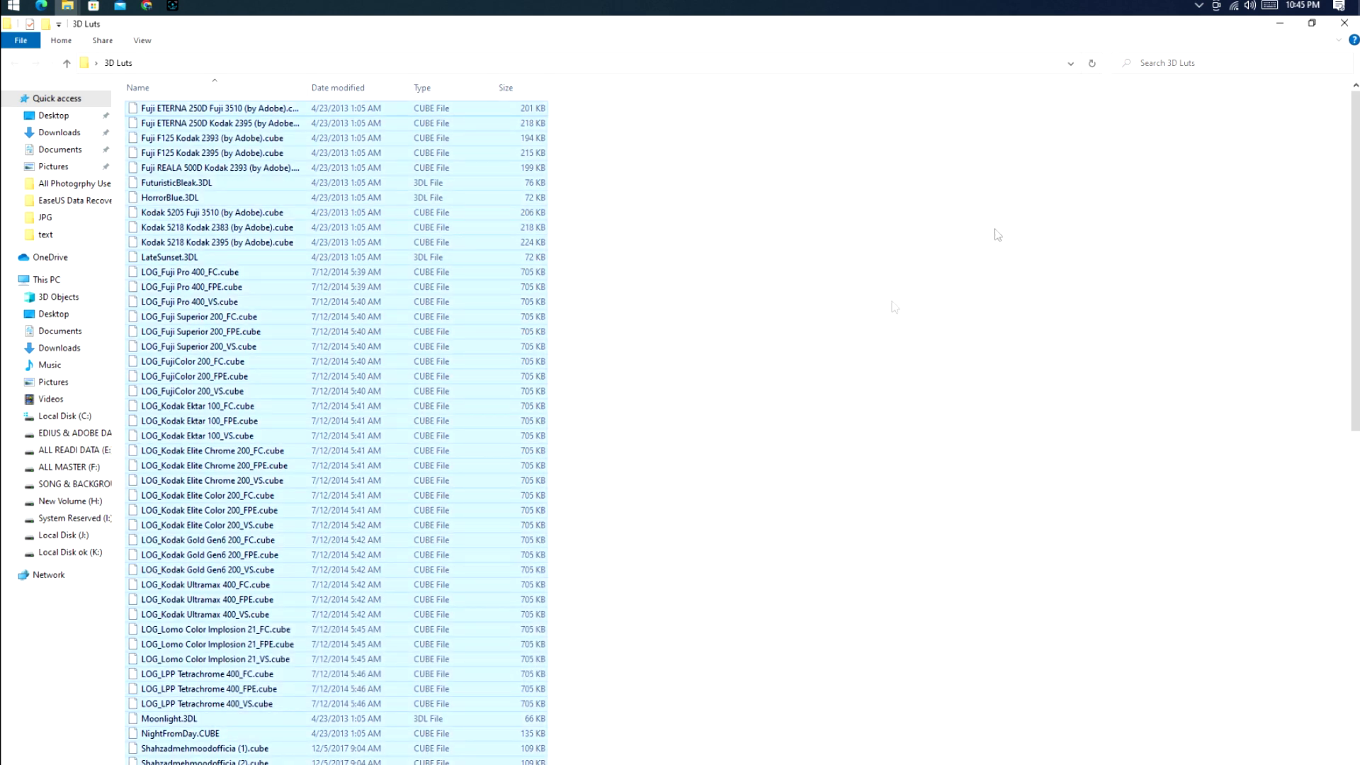
{"action": "left_click", "coordinate": [1280, 26]}
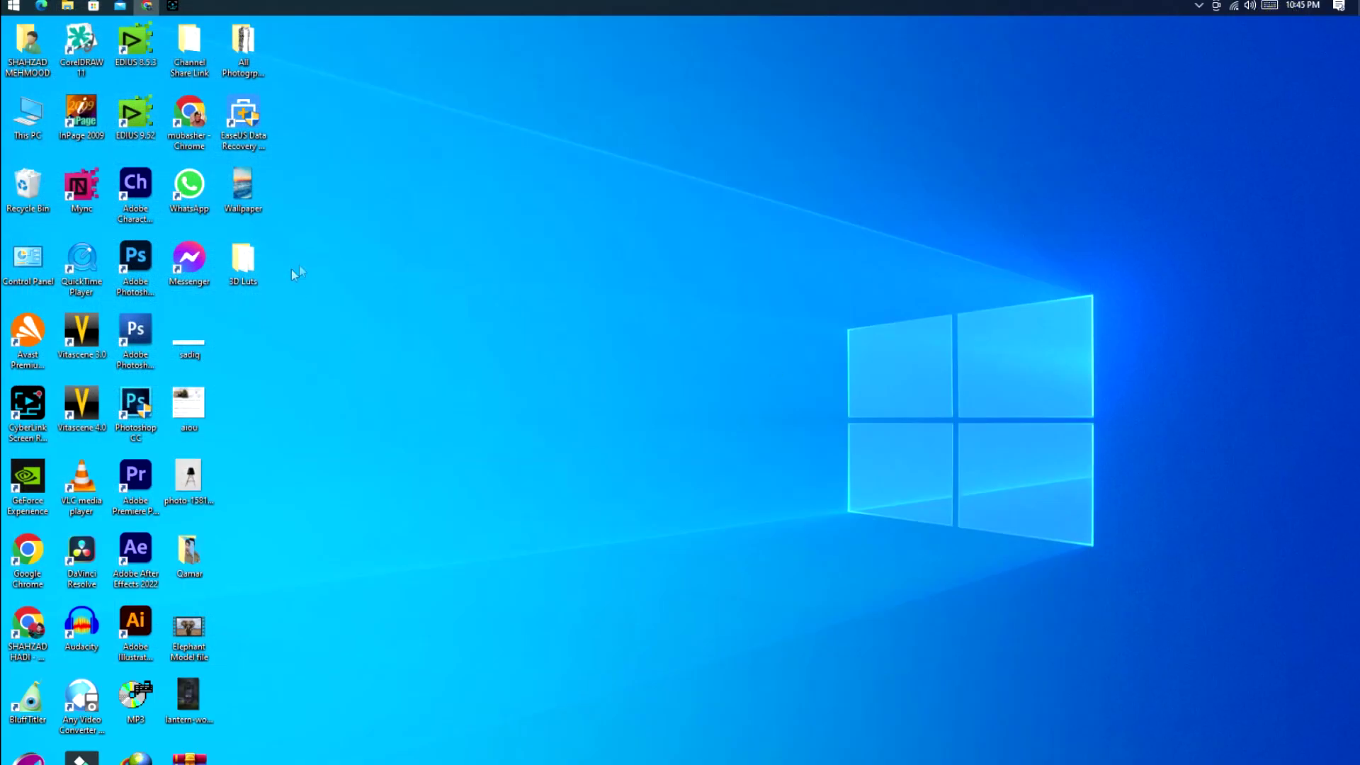
Navigate from the Photoshop CC shortcut's file location to Presets\3DLUTs
{"action": "right_click", "coordinate": [128, 405]}
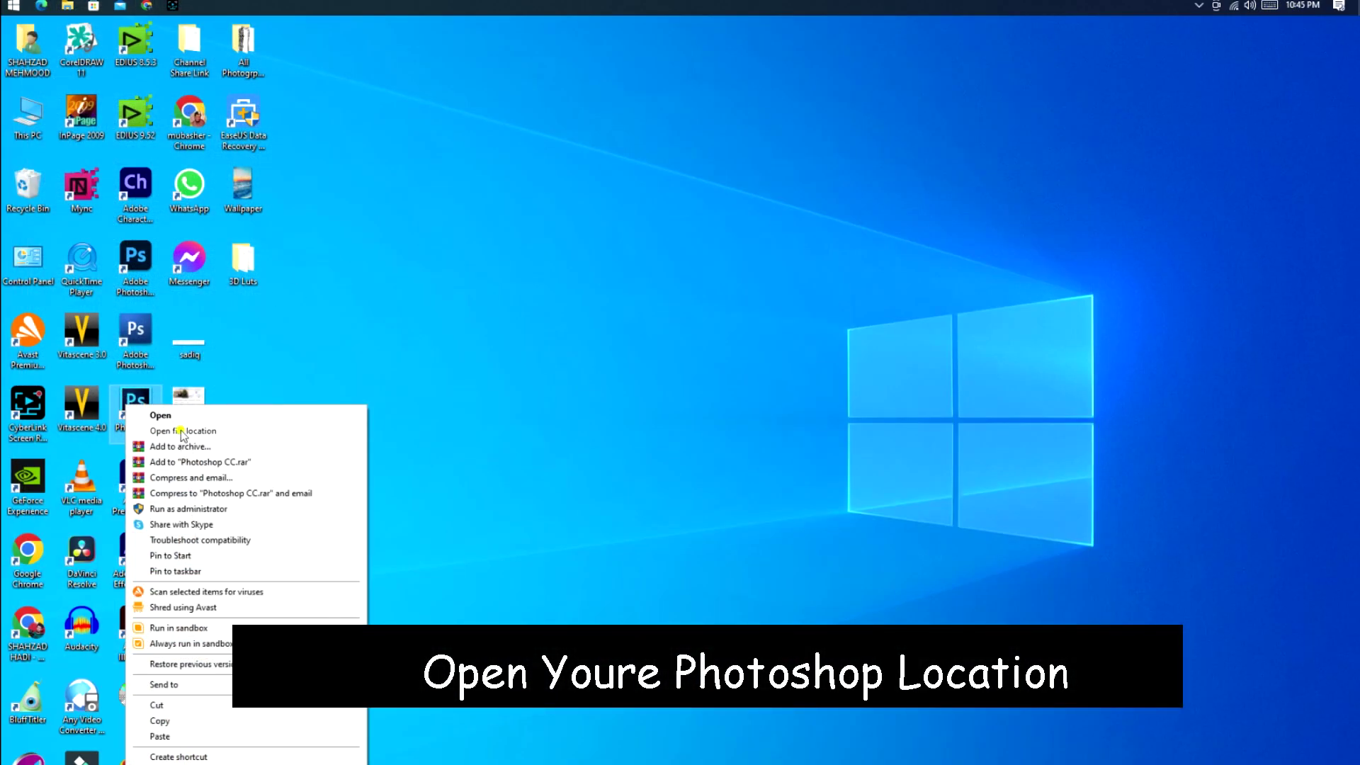
{"action": "left_click", "coordinate": [182, 431]}
{"action": "scroll", "coordinate": [425, 425], "scroll_direction": "down", "scroll_amount": 10}
{"action": "scroll", "coordinate": [637, 532], "scroll_direction": "up", "scroll_amount": 10}
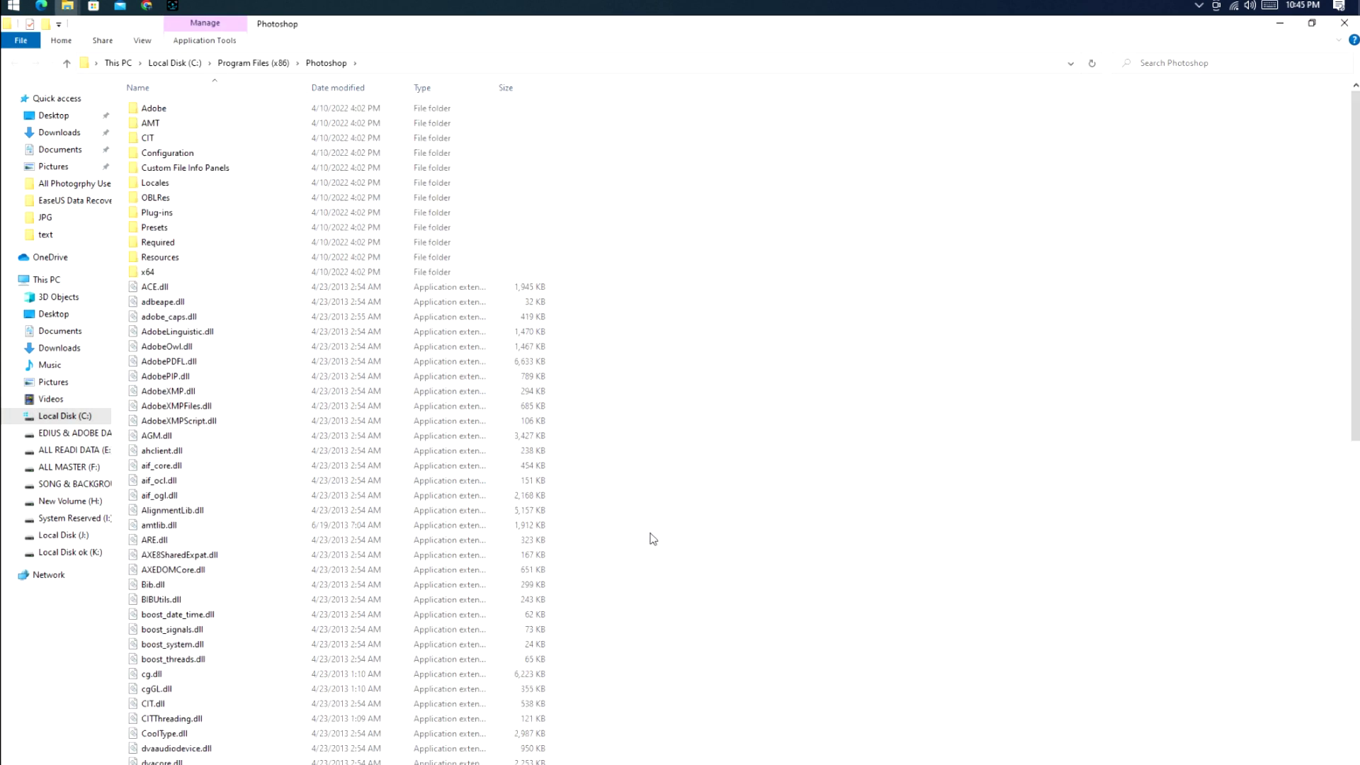
{"action": "double_click", "coordinate": [155, 227]}
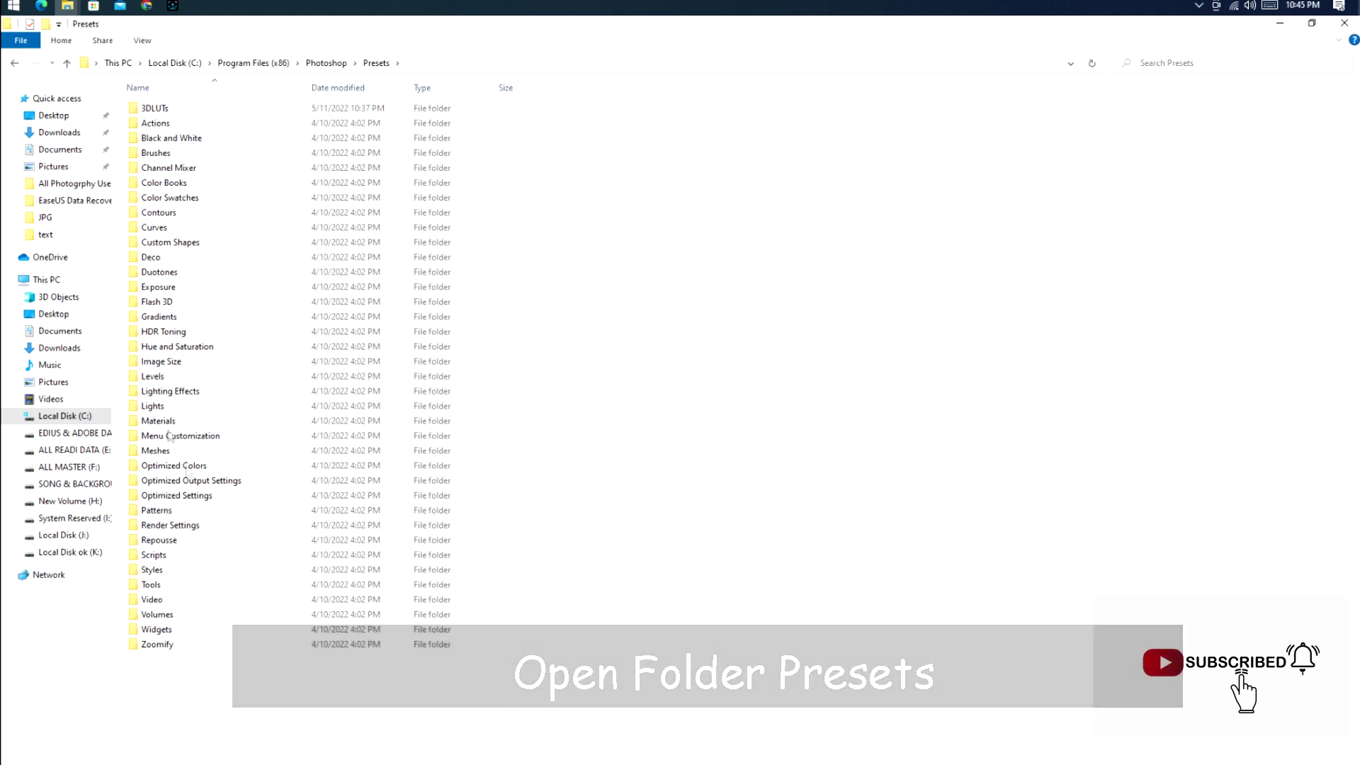
{"action": "double_click", "coordinate": [154, 108]}
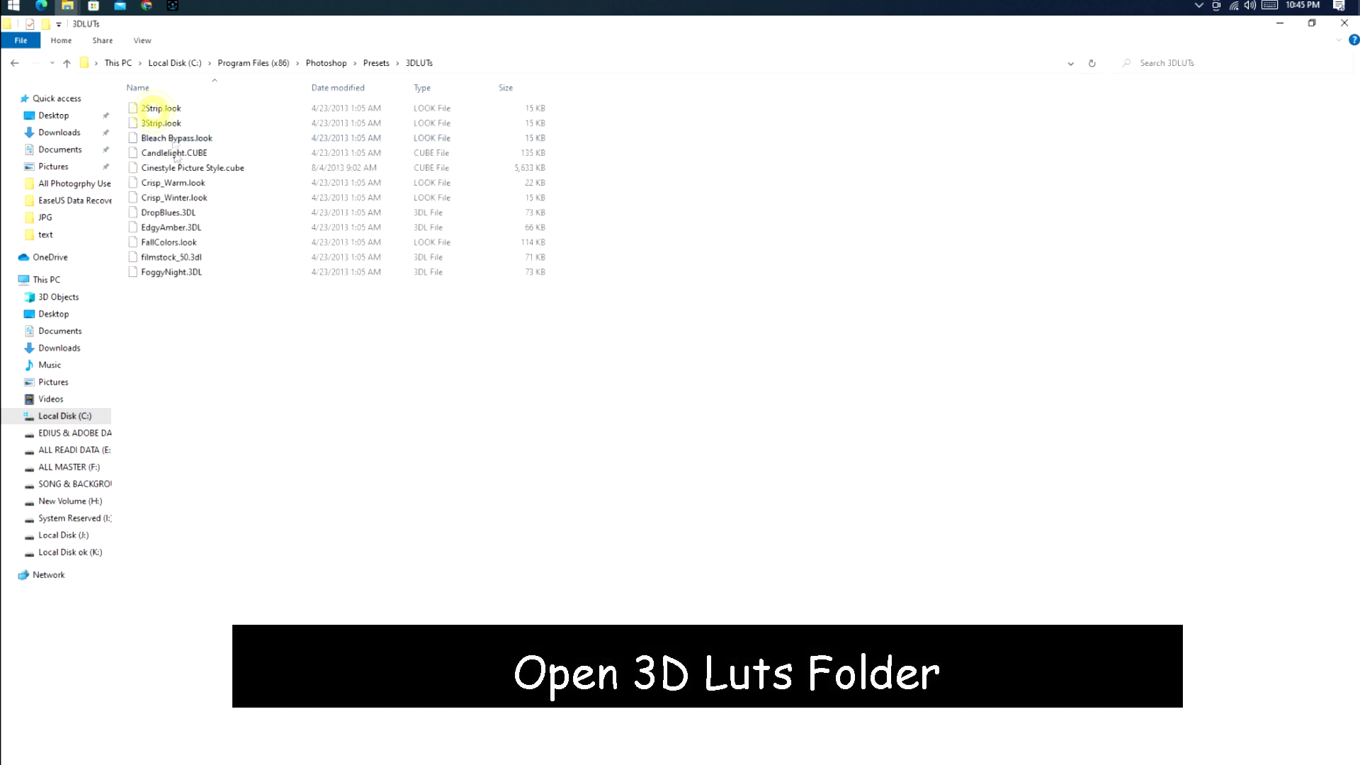
Paste the copied LUT files into 3DLUTs with administrator permission for all, then refresh
{"action": "right_click", "coordinate": [287, 449]}
{"action": "left_click", "coordinate": [339, 544]}
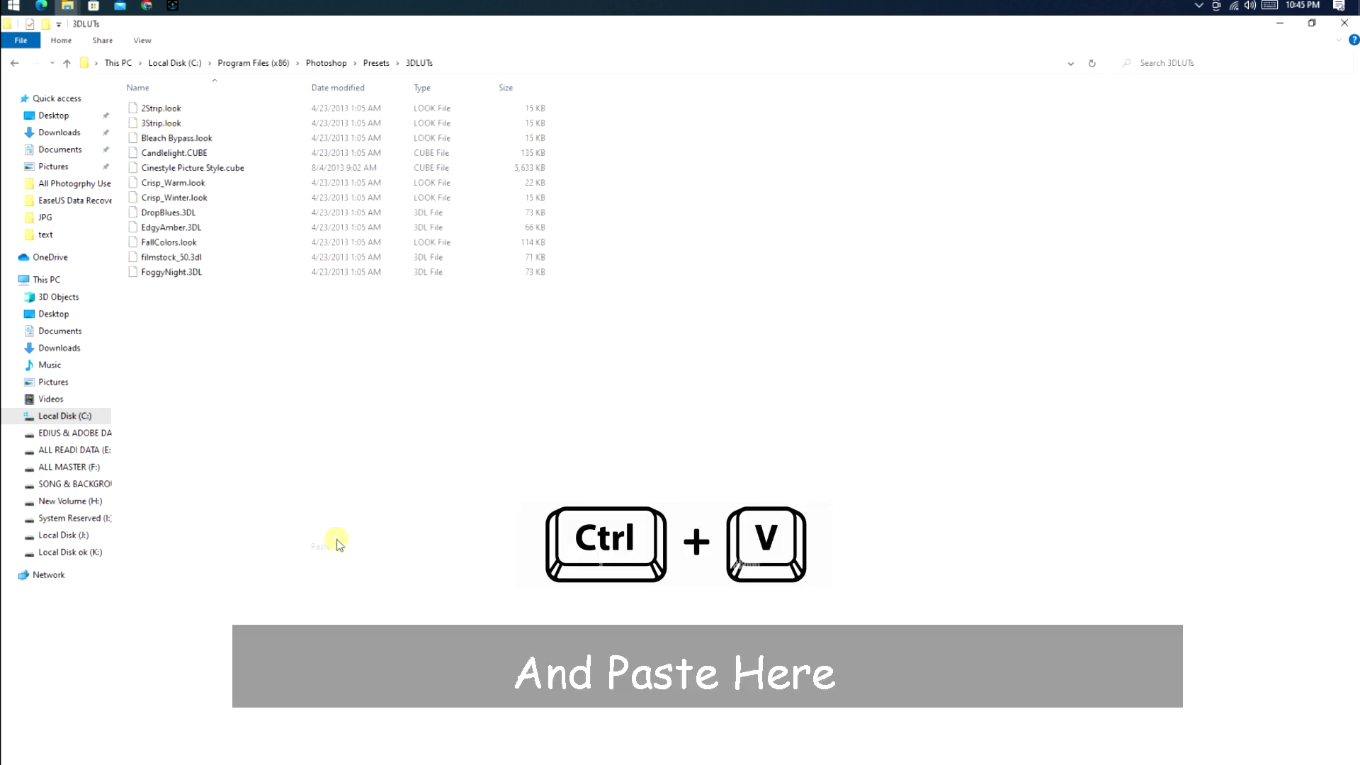
{"action": "left_click", "coordinate": [546, 347]}
{"action": "left_click", "coordinate": [632, 369]}
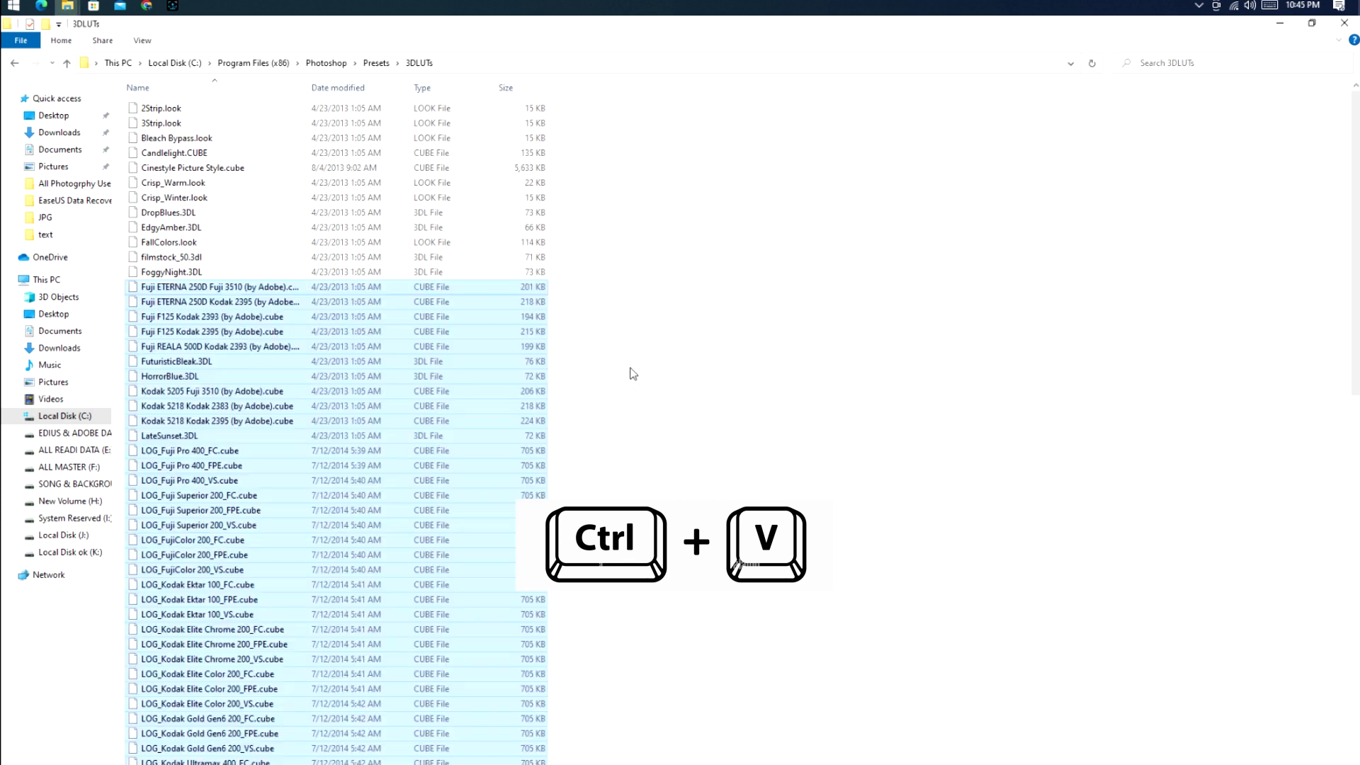
{"action": "right_click", "coordinate": [702, 345]}
{"action": "left_click", "coordinate": [734, 399]}
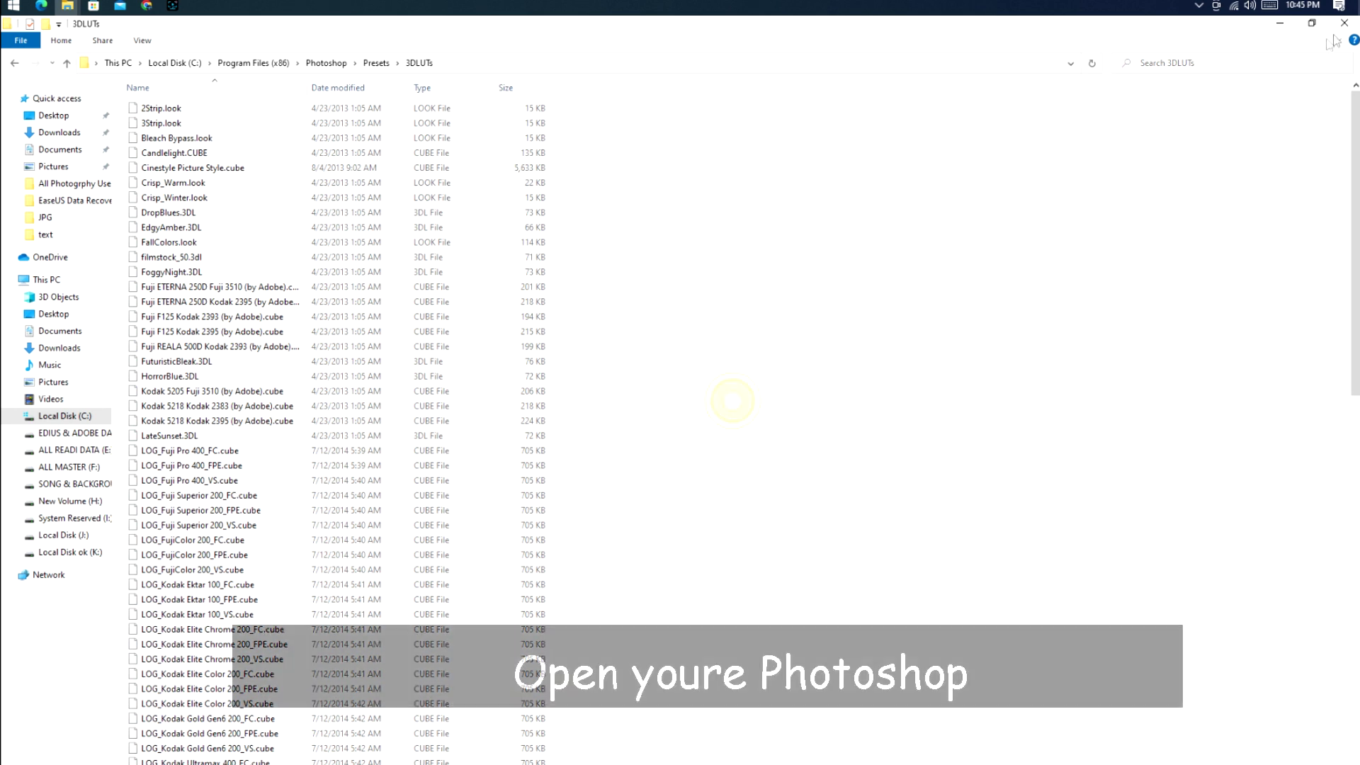
Close the Explorer window, refresh the desktop and select the Photoshop CC shortcut
{"action": "left_click", "coordinate": [1344, 22]}
{"action": "right_click", "coordinate": [580, 270]}
{"action": "left_click", "coordinate": [616, 312]}
{"action": "left_click", "coordinate": [141, 406]}
Relaunch Photoshop CC, reopen Wallpaper.jpg and duplicate its Background into Layer 1
{"action": "double_click", "coordinate": [141, 405]}
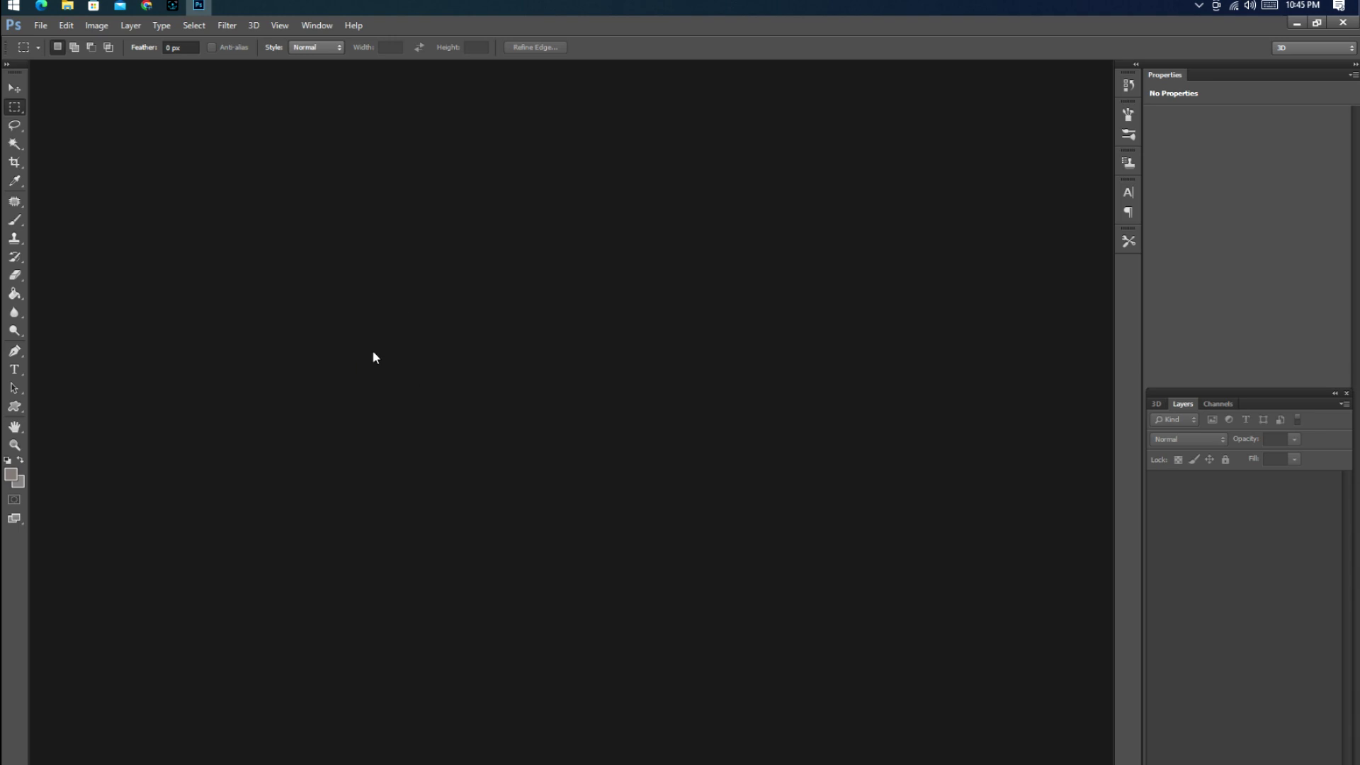
{"action": "double_click", "coordinate": [379, 358]}
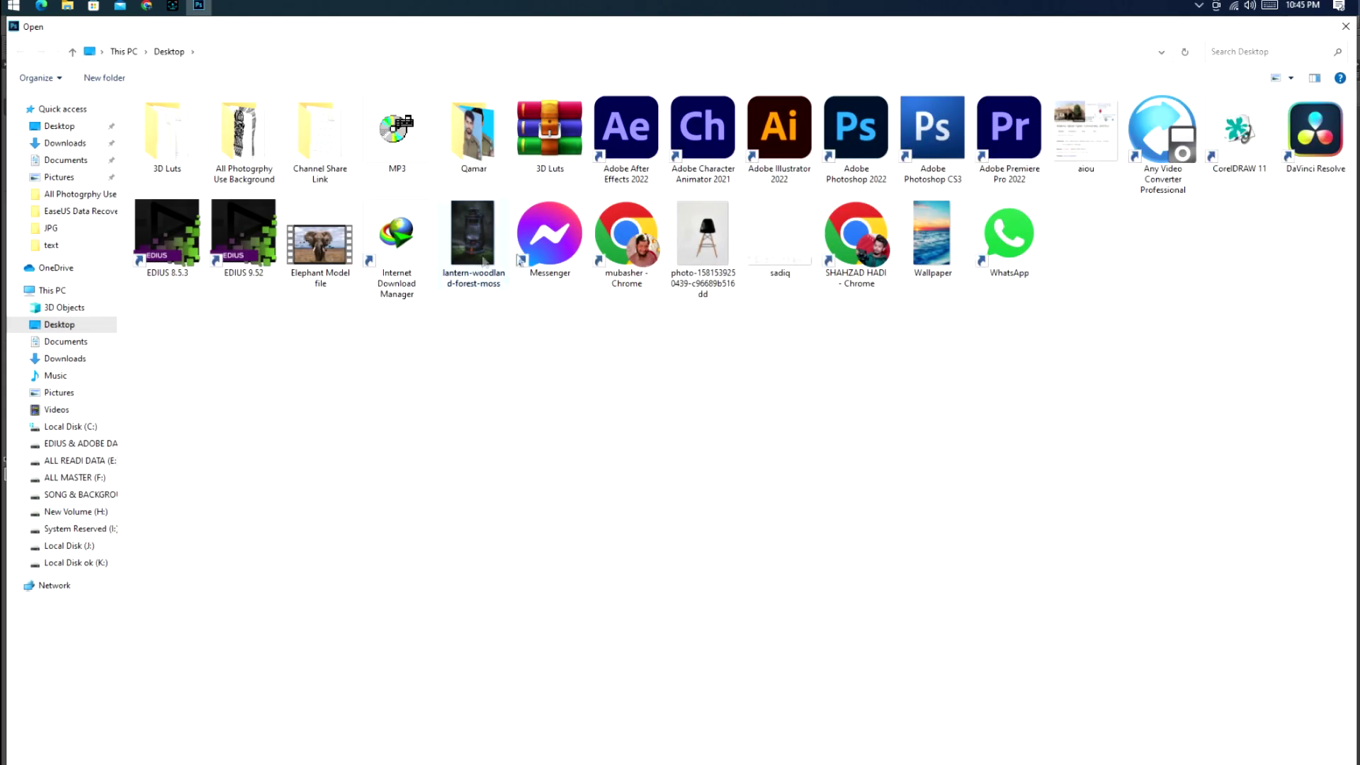
{"action": "double_click", "coordinate": [932, 233]}
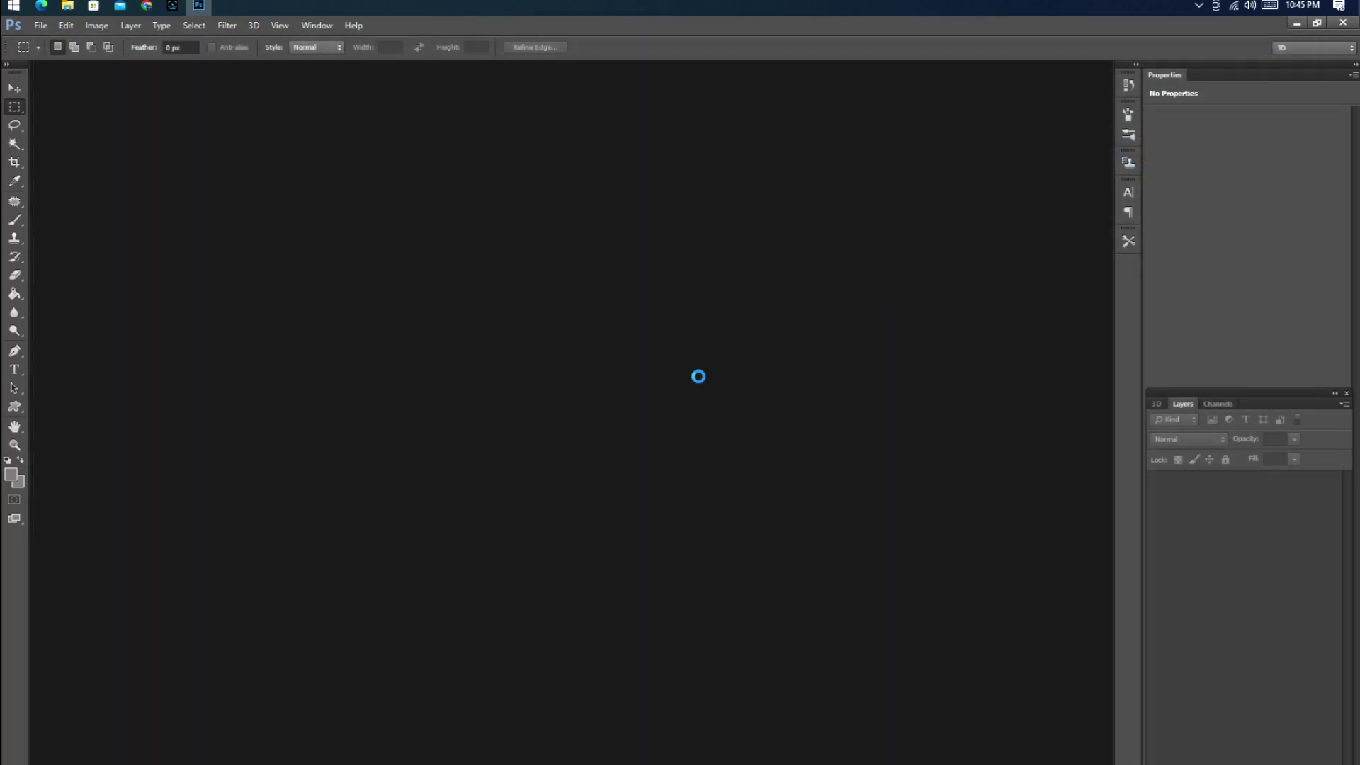
{"action": "key", "text": "f"}
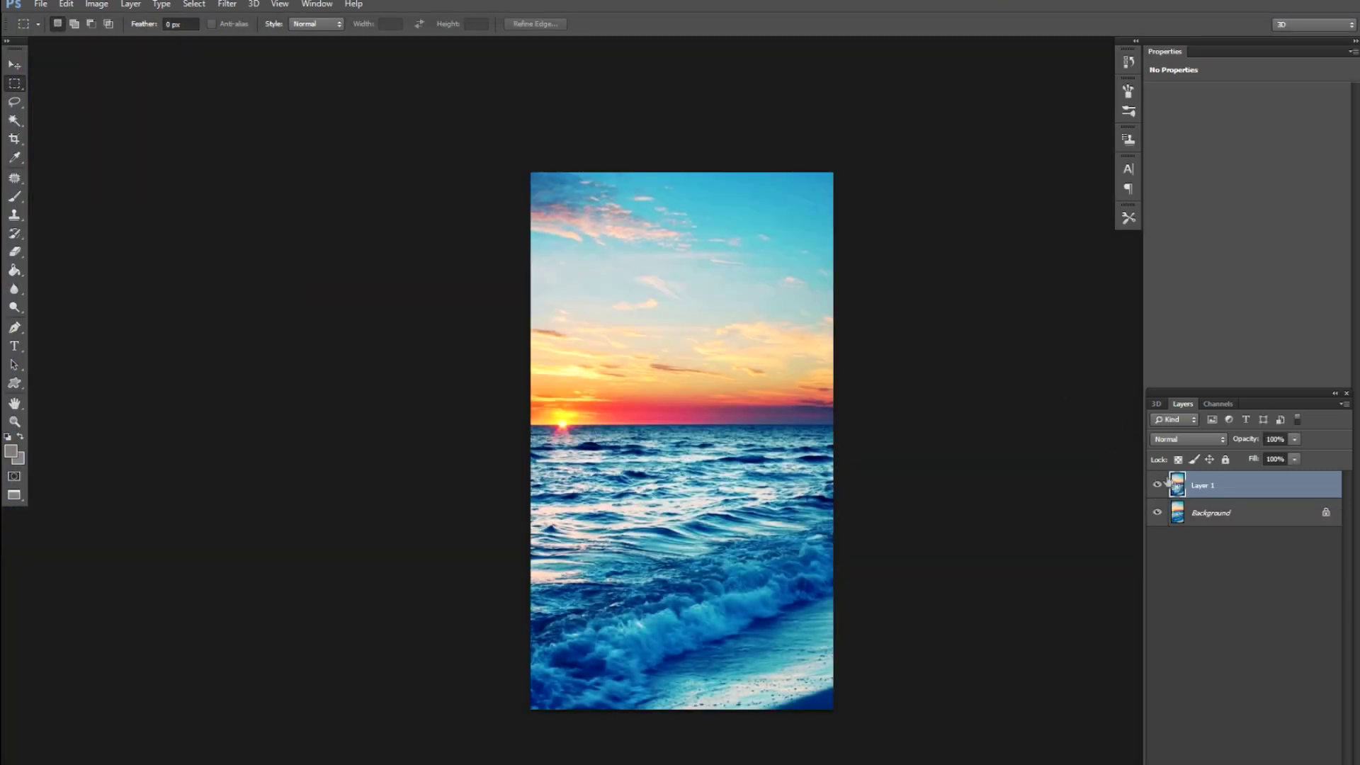
Add a Color Lookup adjustment layer and browse its 3DLUT File list without choosing one
{"action": "left_click", "coordinate": [1280, 755]}
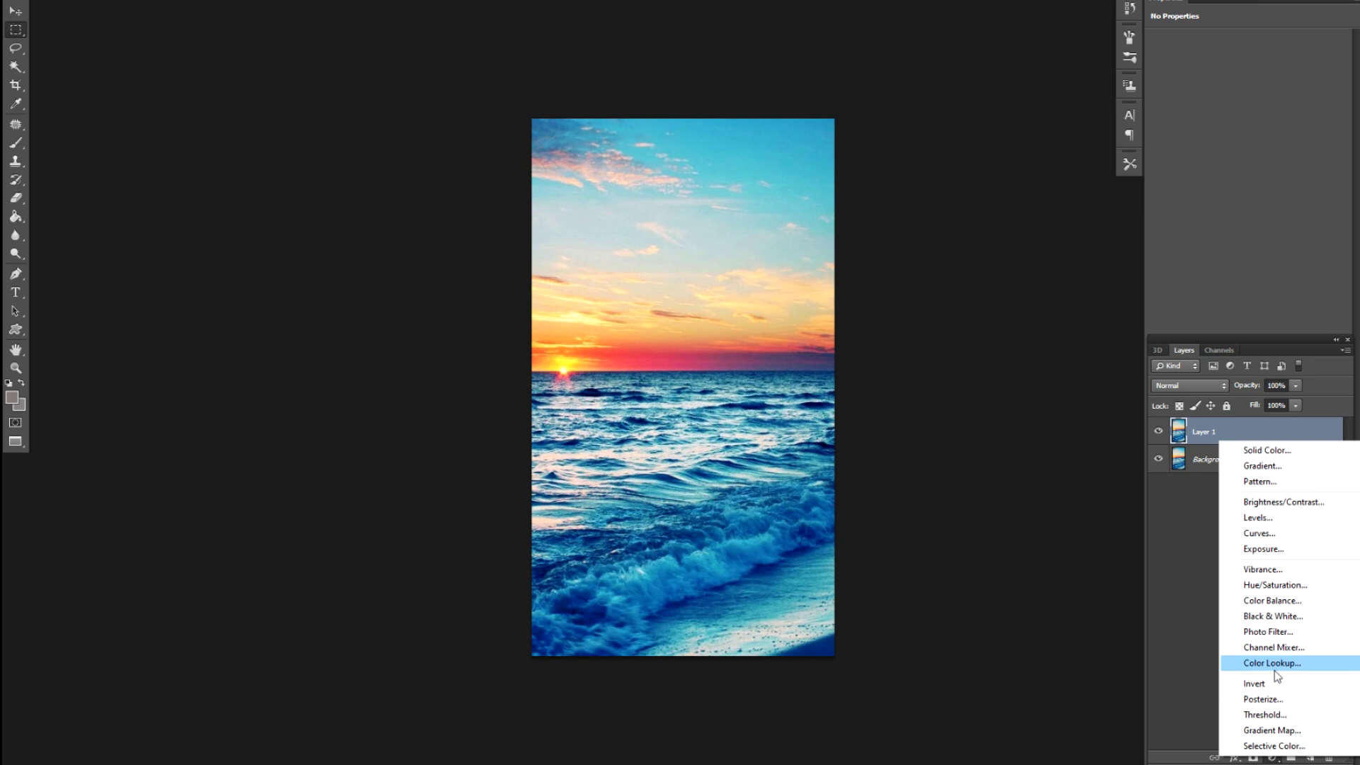
{"action": "left_click", "coordinate": [1272, 717]}
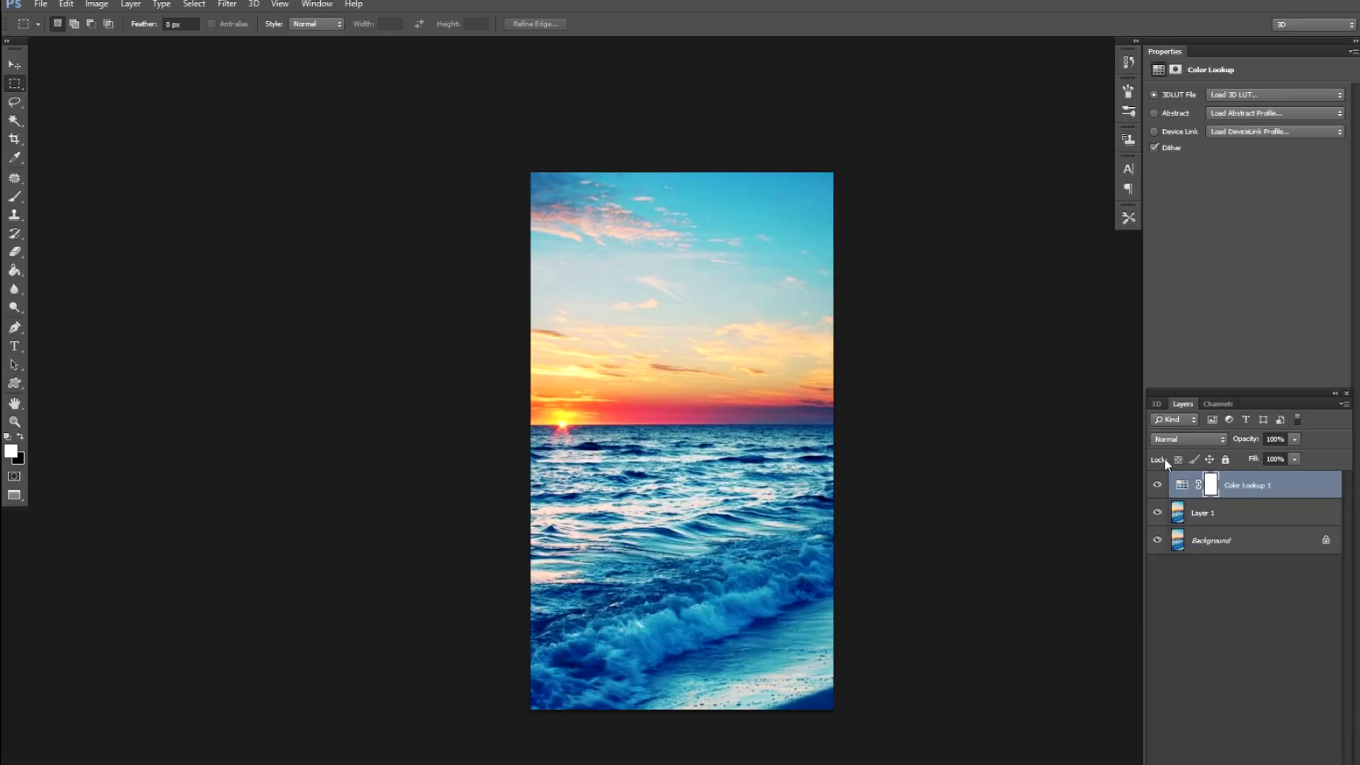
{"action": "left_click", "coordinate": [1243, 96]}
{"action": "scroll", "coordinate": [1246, 371], "scroll_direction": "down", "scroll_amount": 3}
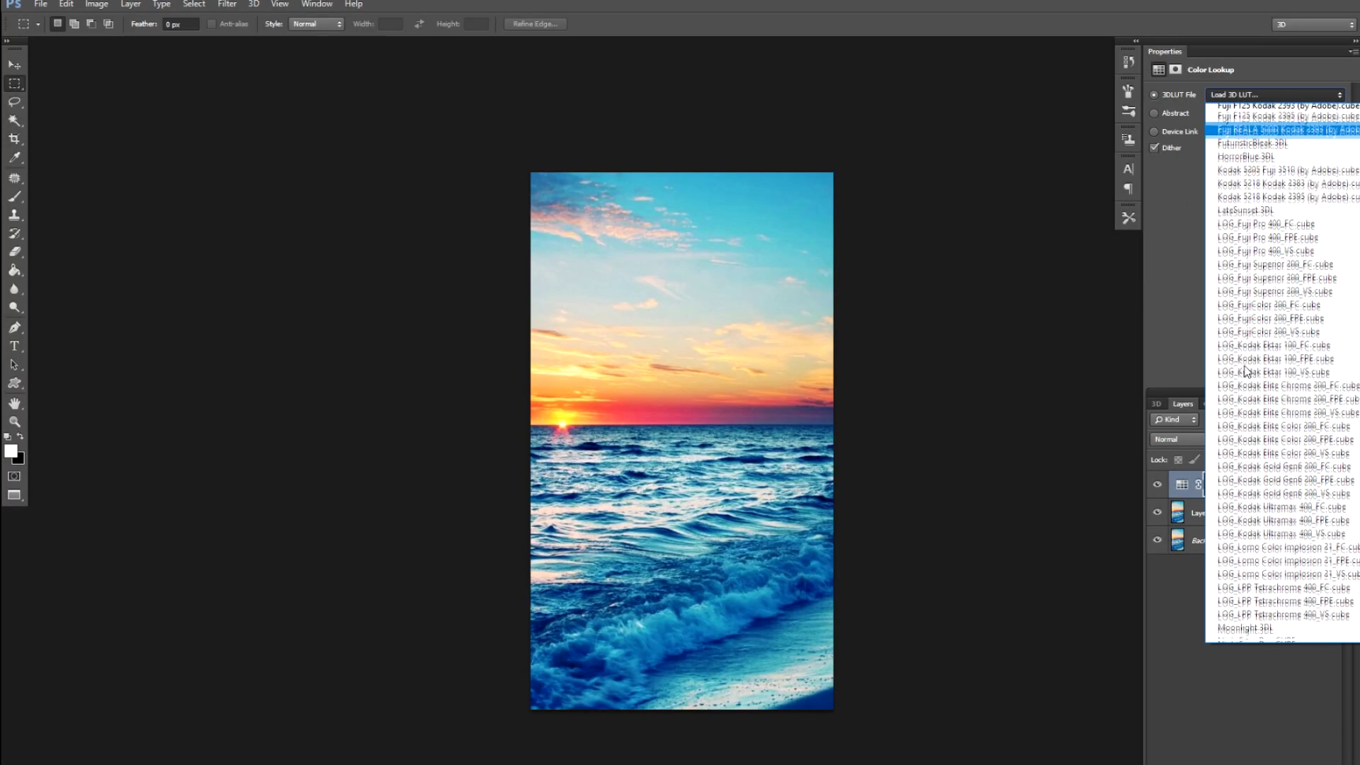
{"action": "scroll", "coordinate": [1247, 372], "scroll_direction": "down", "scroll_amount": 2}
{"action": "left_click", "coordinate": [1082, 66]}
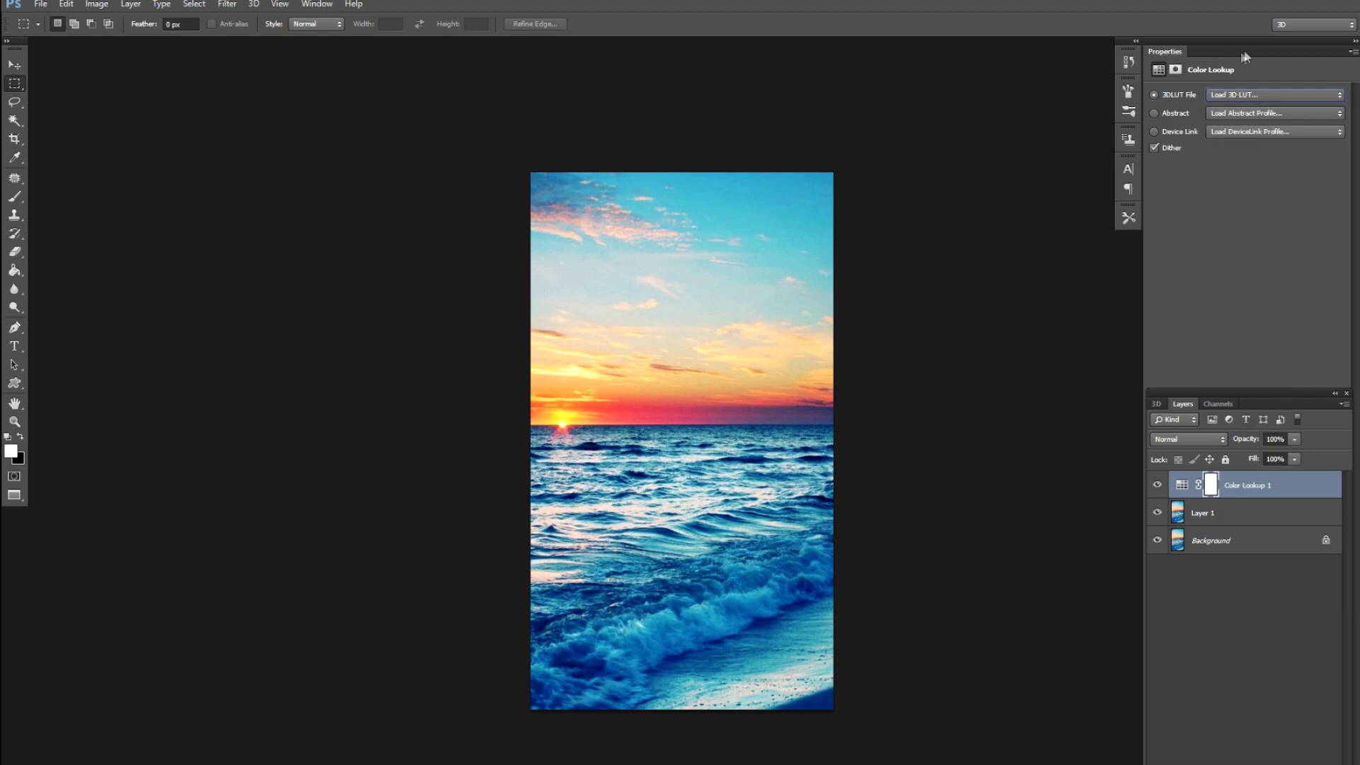
Float the Properties panel beside the photo and stretch it to full height and wider
{"action": "left_click_drag", "start_coordinate": [1245, 56], "coordinate": [1091, 74]}
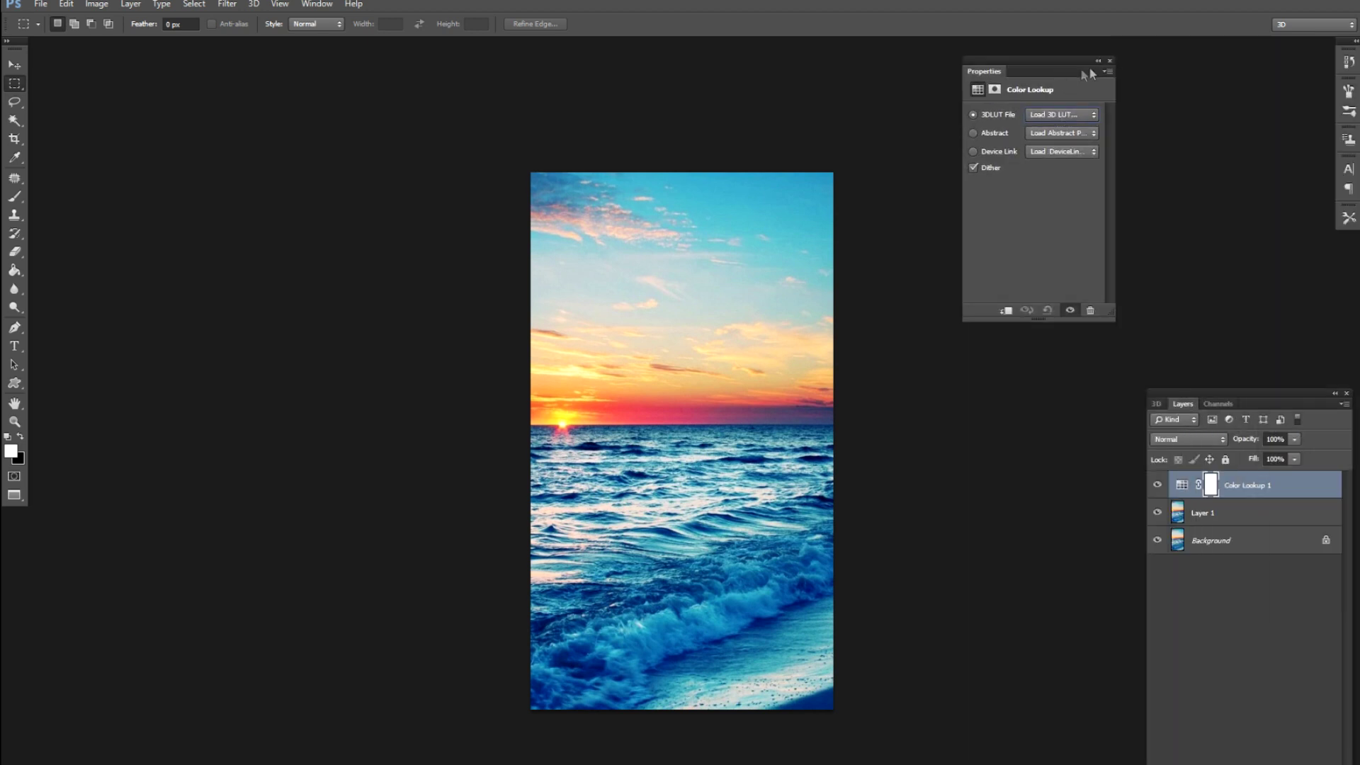
{"action": "double_click", "coordinate": [1039, 62]}
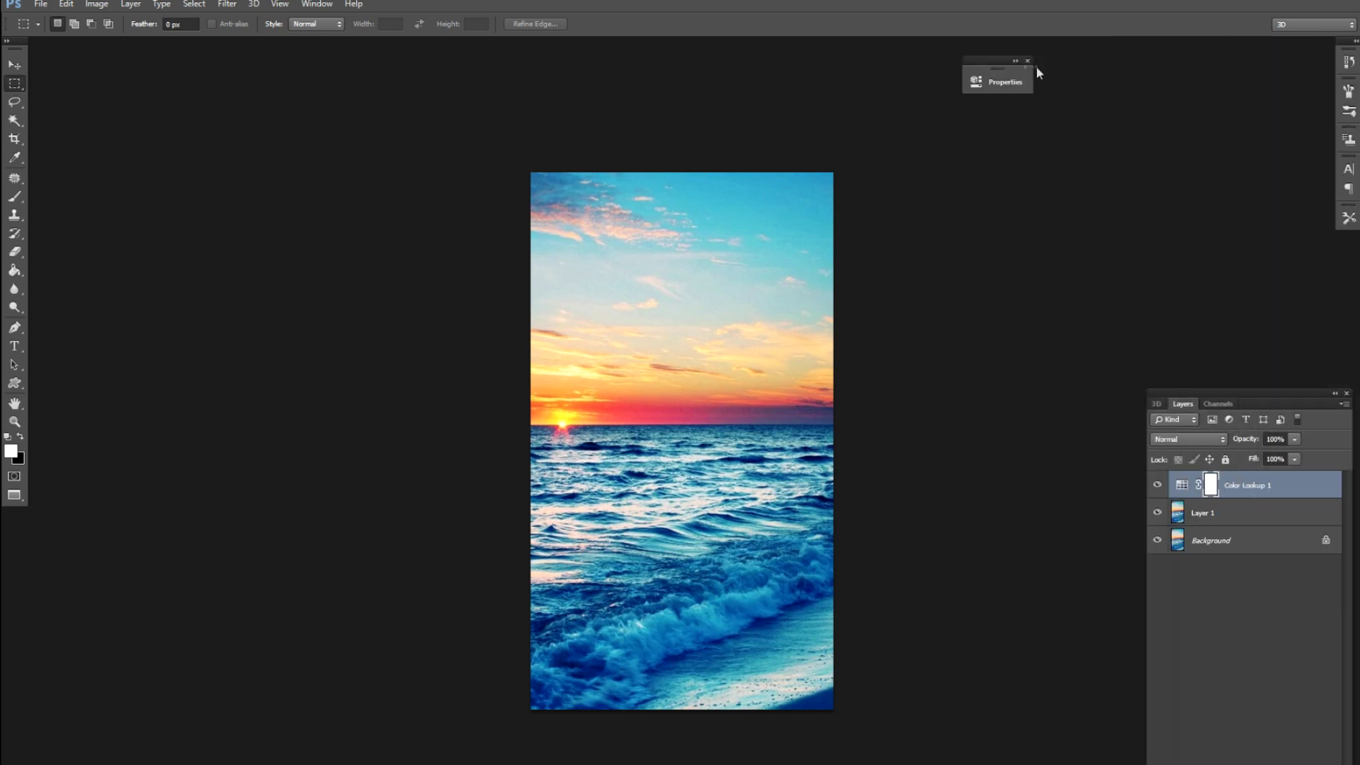
{"action": "double_click", "coordinate": [993, 61]}
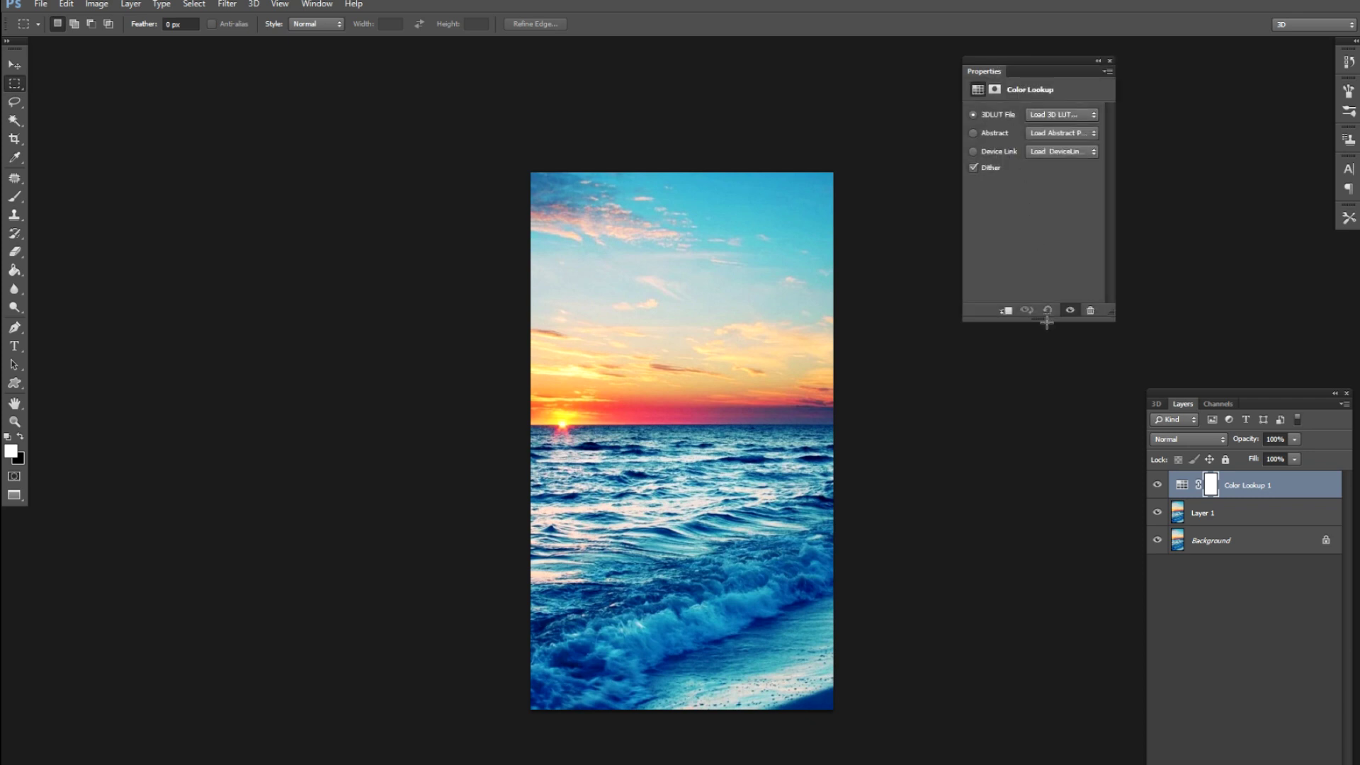
{"action": "left_click_drag", "start_coordinate": [1036, 321], "coordinate": [1039, 762]}
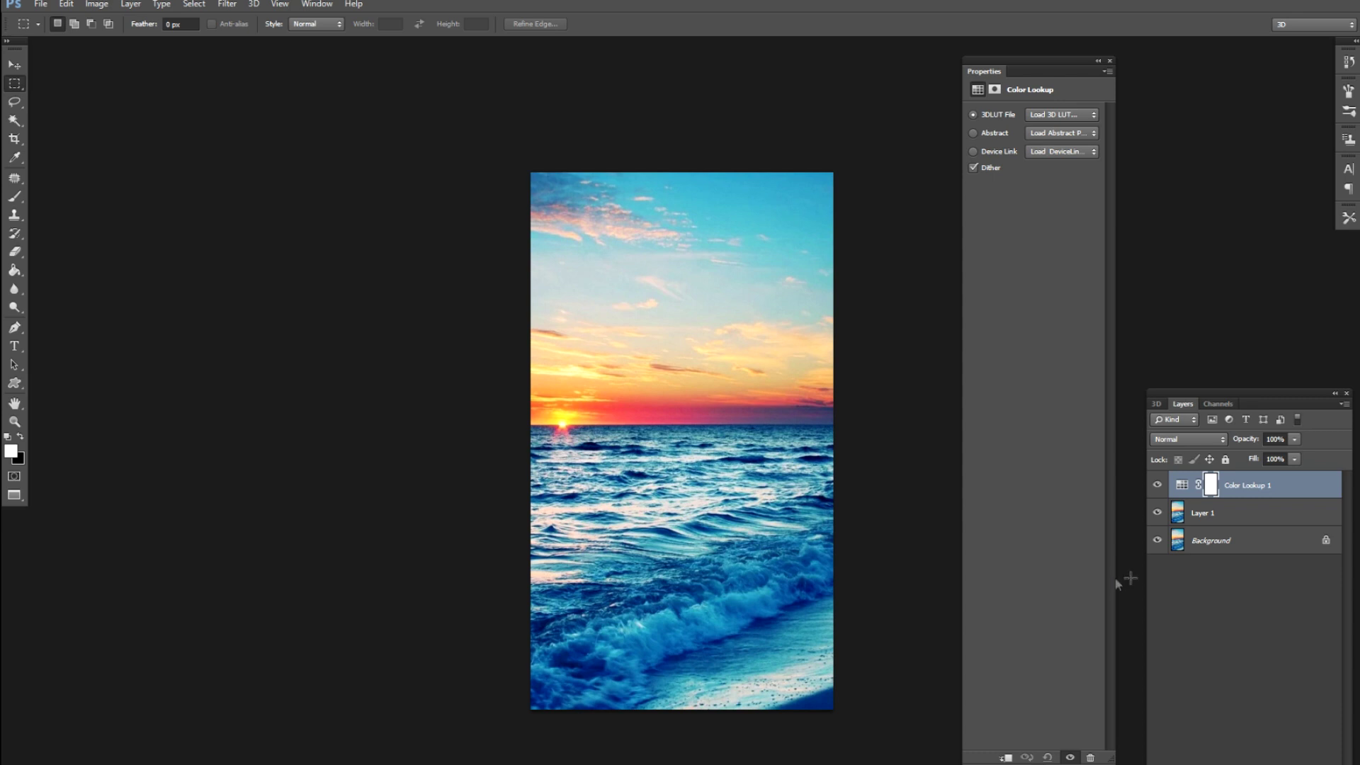
{"action": "left_click_drag", "start_coordinate": [960, 546], "coordinate": [816, 546]}
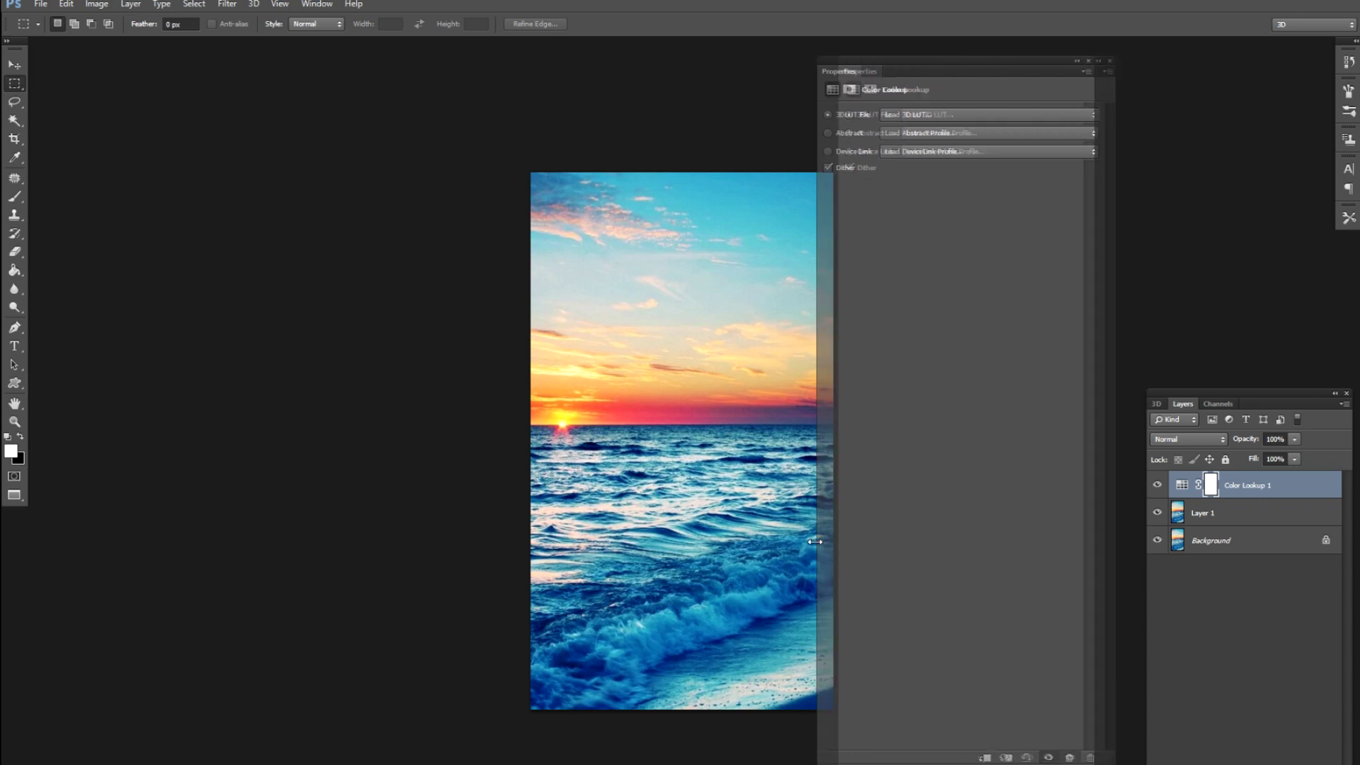
{"action": "left_click_drag", "start_coordinate": [1023, 62], "coordinate": [1093, 59]}
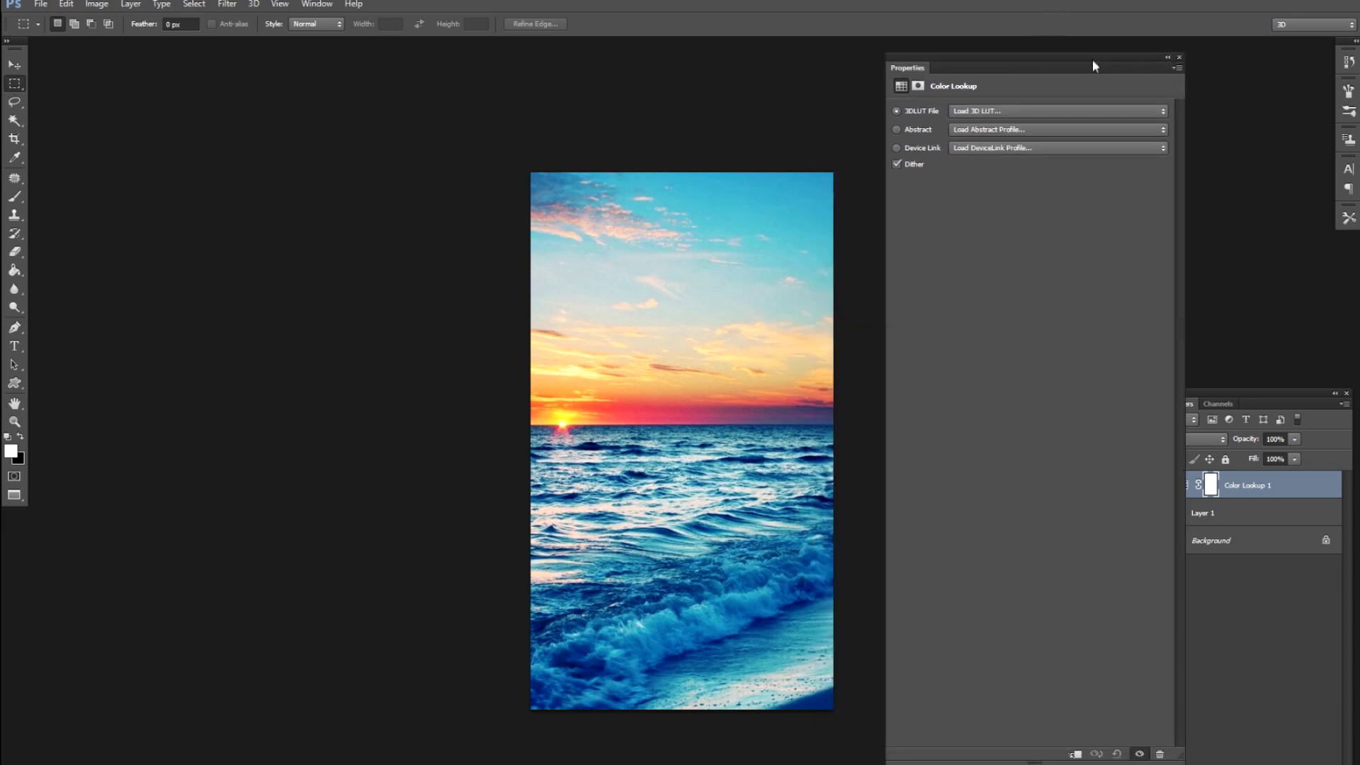
Apply the Moonlight.3DL look from the 3DLUT File list
{"action": "left_click", "coordinate": [1065, 111]}
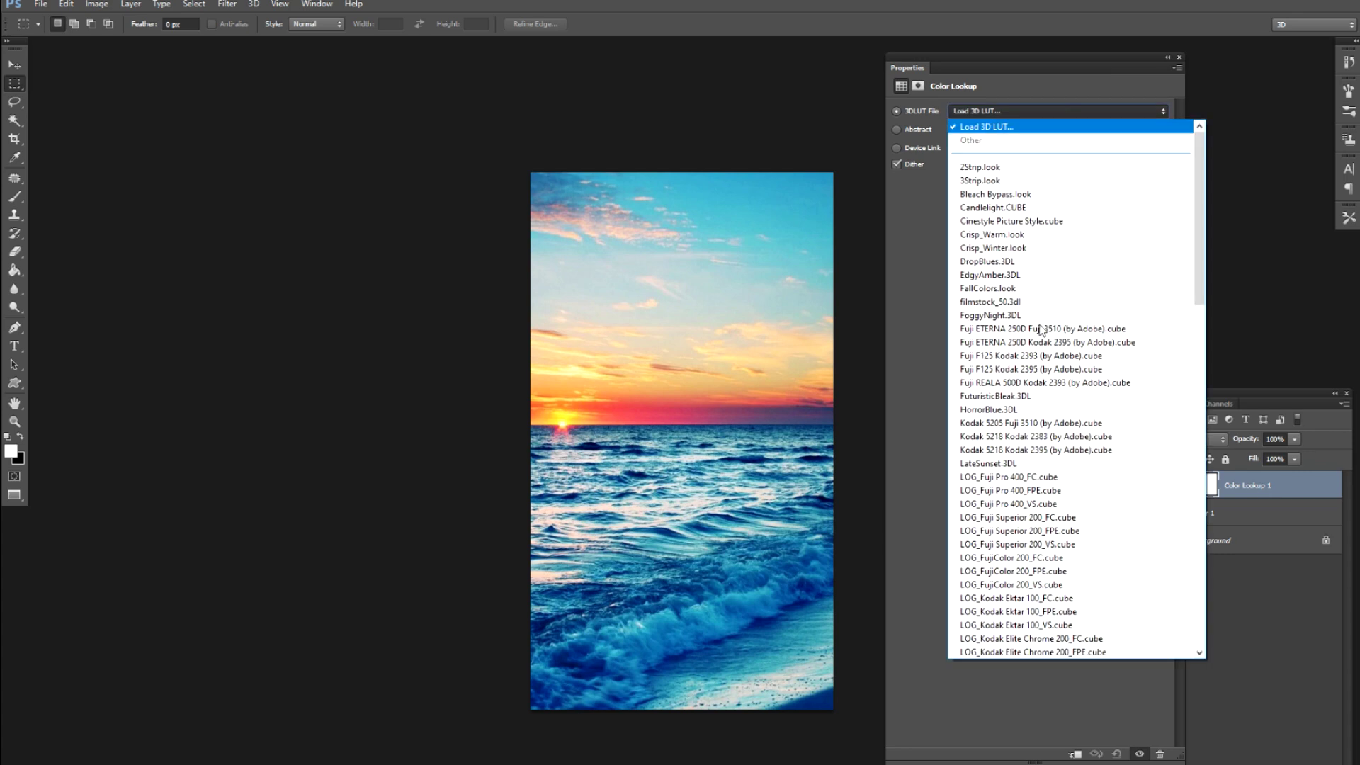
{"action": "scroll", "coordinate": [1038, 333], "scroll_direction": "down", "scroll_amount": 5}
{"action": "scroll", "coordinate": [1020, 319], "scroll_direction": "down", "scroll_amount": 7}
{"action": "scroll", "coordinate": [999, 213], "scroll_direction": "down", "scroll_amount": 3}
{"action": "scroll", "coordinate": [991, 199], "scroll_direction": "down", "scroll_amount": 1}
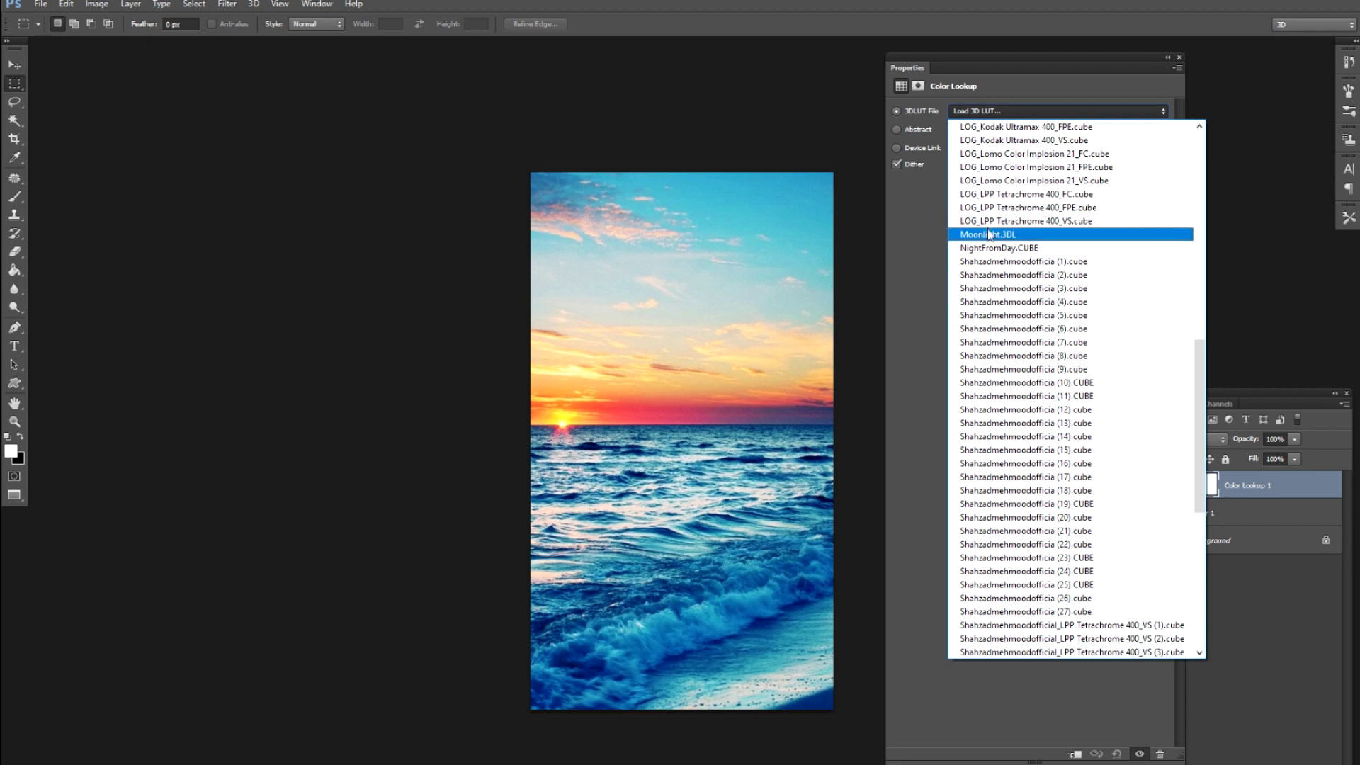
{"action": "left_click", "coordinate": [987, 233]}
Step through the newly installed LUTs, ending on LPP Tetrachrome 400_VS
{"action": "key", "text": "Down"}
{"action": "key", "text": "Down"}
{"action": "key", "text": "Down"}
{"action": "key", "text": "Down"}
{"action": "key", "text": "Down"}
{"action": "key", "text": "Down"}
{"action": "key", "text": "Down"}
{"action": "key", "text": "Down"}
{"action": "key", "text": "Down"}
{"action": "key", "text": "Down"}
{"action": "key", "text": "Down"}
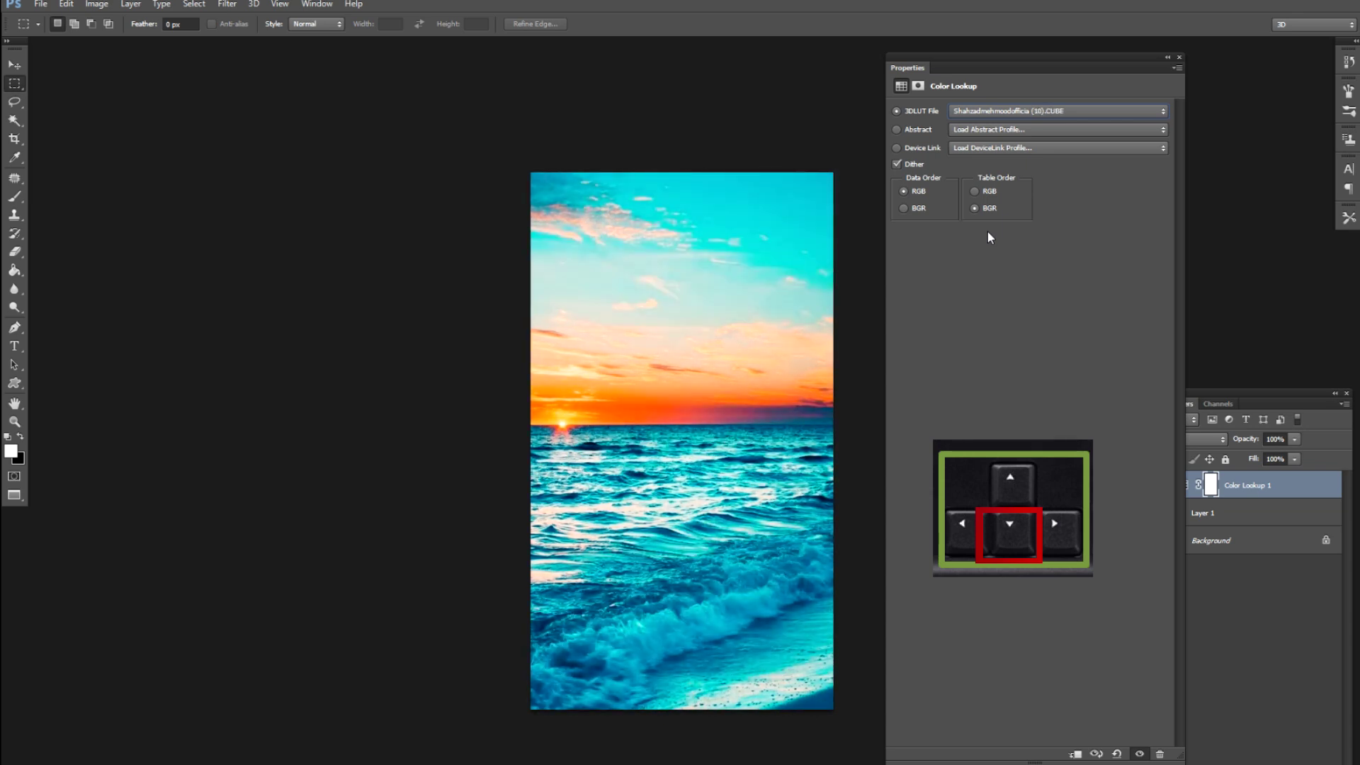
{"action": "key", "text": "Down"}
{"action": "key", "text": "Down"}
{"action": "key", "text": "Down"}
{"action": "key", "text": "Down"}
{"action": "key", "text": "Down"}
{"action": "key", "text": "Down"}
{"action": "key", "text": "Down"}
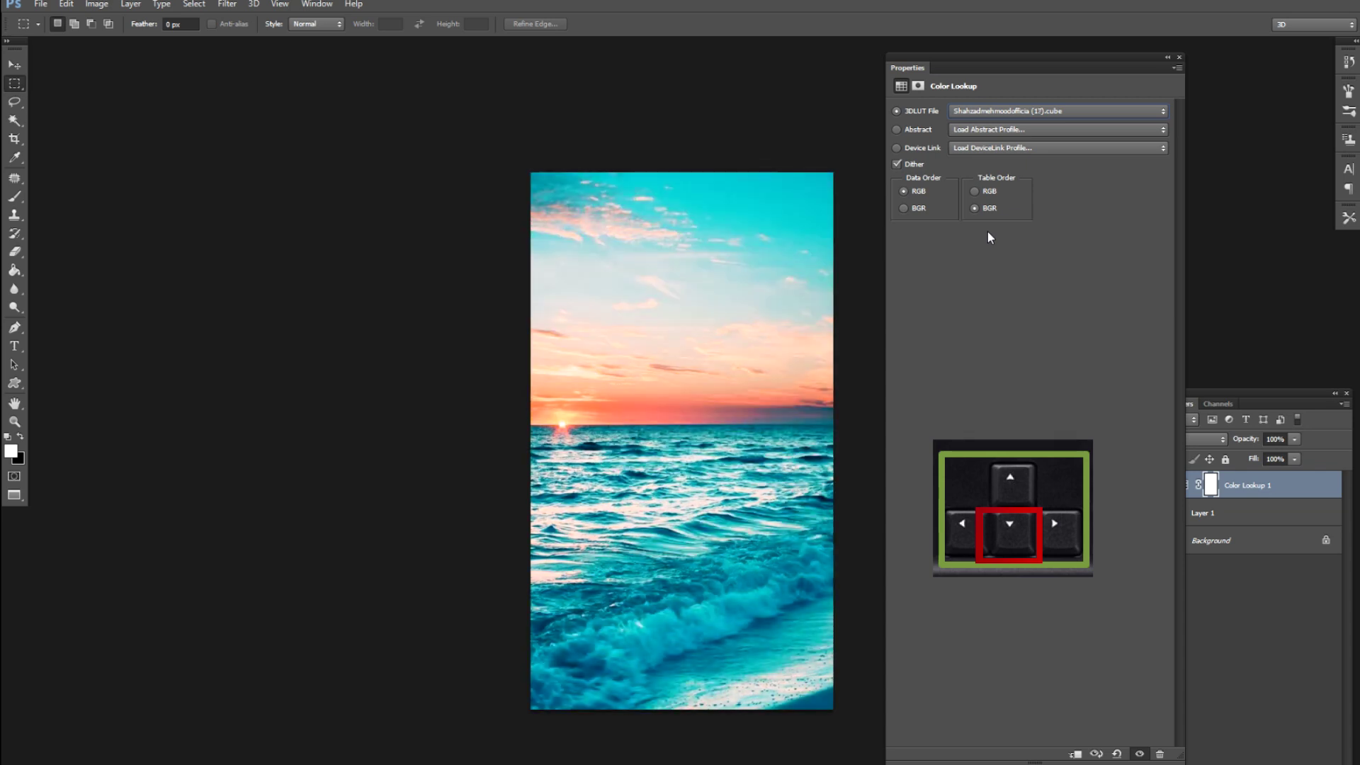
{"action": "key", "text": "Down"}
{"action": "key", "text": "Down"}
{"action": "key", "text": "Down"}
{"action": "key", "text": "Down"}
{"action": "key", "text": "Down"}
{"action": "key", "text": "Down"}
{"action": "key", "text": "Down"}
{"action": "key", "text": "Down"}
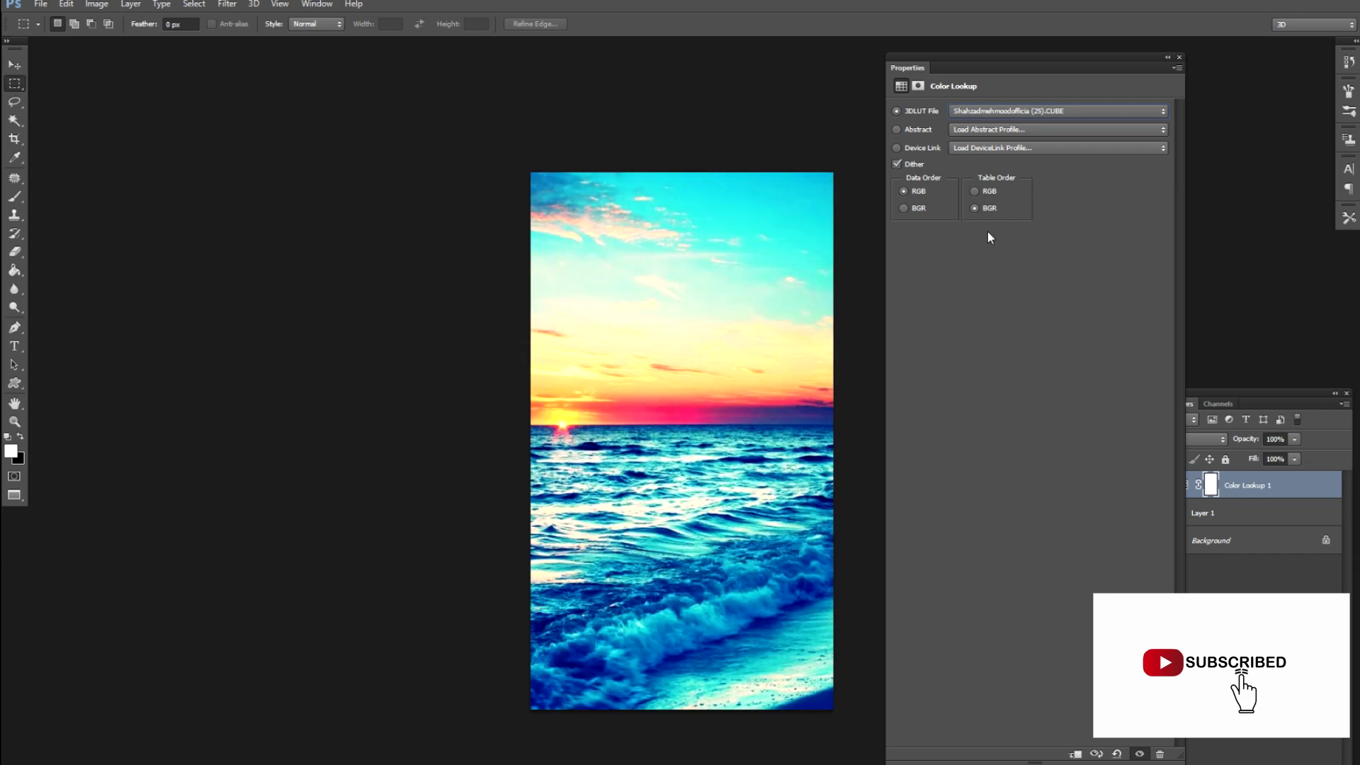
{"action": "key", "text": "Down"}
{"action": "key", "text": "Down"}
{"action": "key", "text": "Down"}
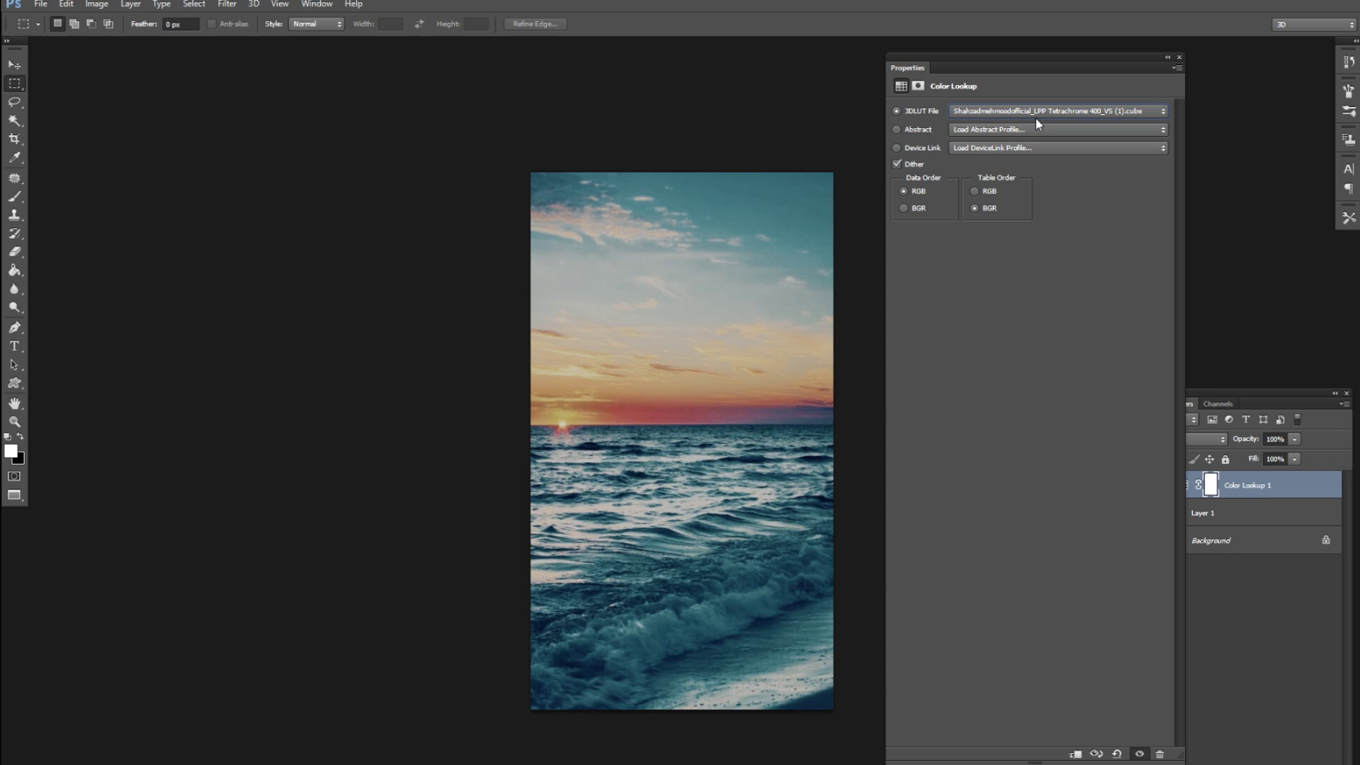
Set the Abstract profile to Gold-Blue and the Device Link to ColorNegative
{"action": "left_click", "coordinate": [1036, 129]}
{"action": "left_click", "coordinate": [999, 212]}
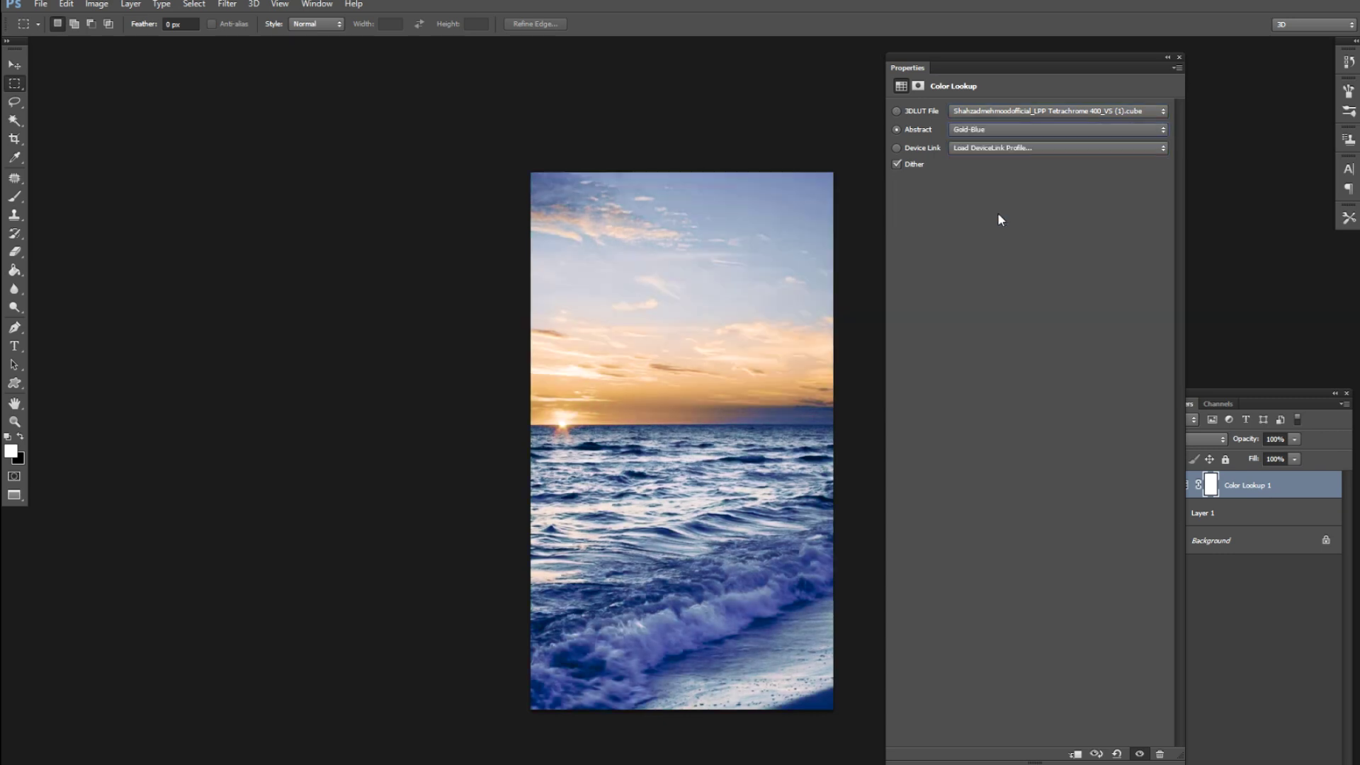
{"action": "left_click", "coordinate": [1034, 147]}
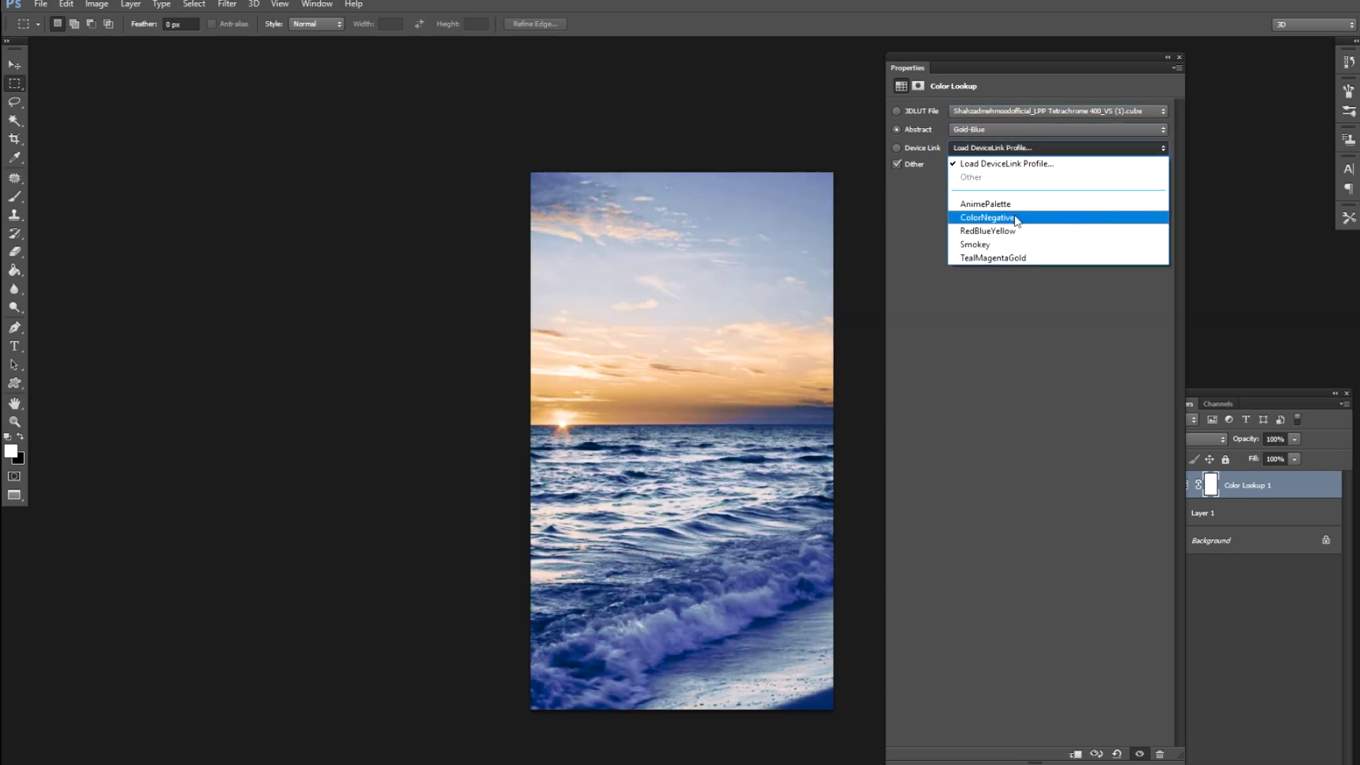
{"action": "left_click", "coordinate": [1017, 219]}
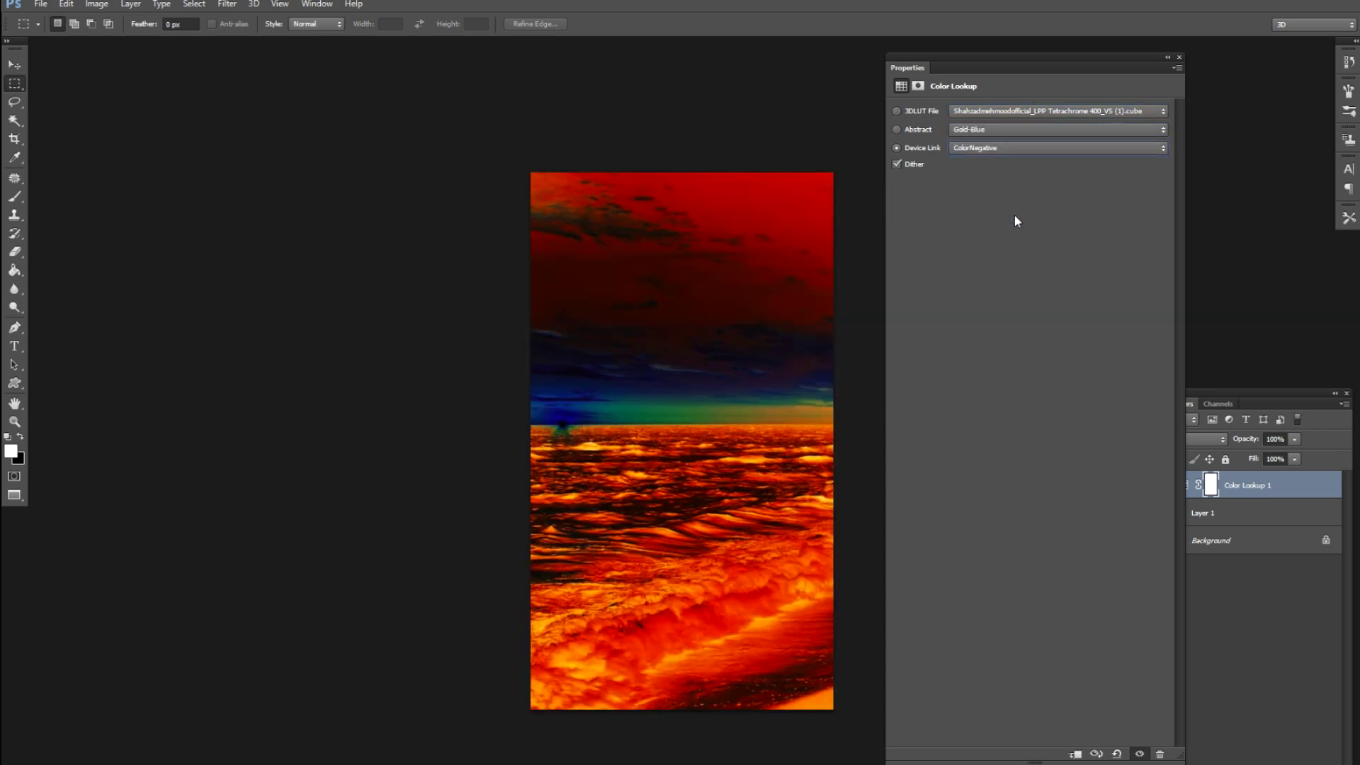
Compare the Gold-Blue and ColorNegative looks, then switch back to the 3DLUT File list
{"action": "left_click", "coordinate": [895, 130]}
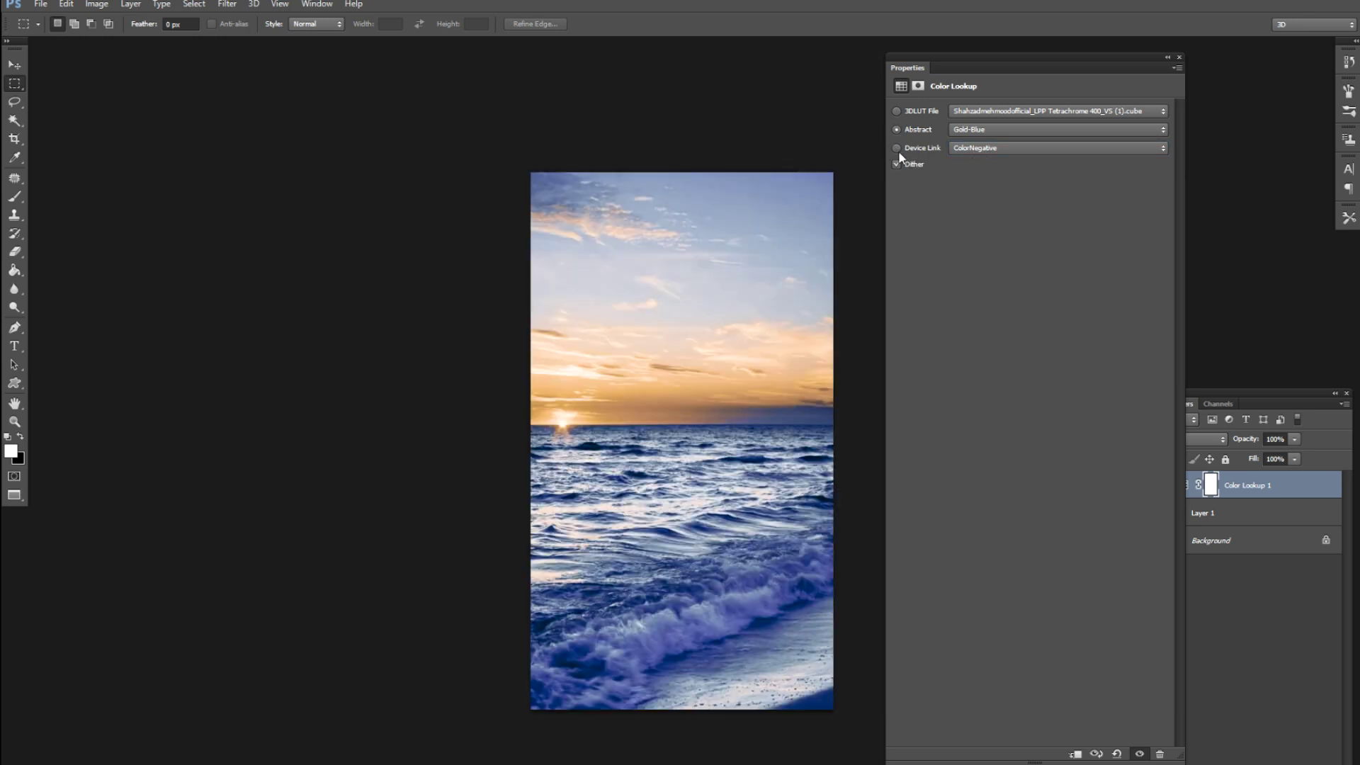
{"action": "left_click", "coordinate": [897, 148]}
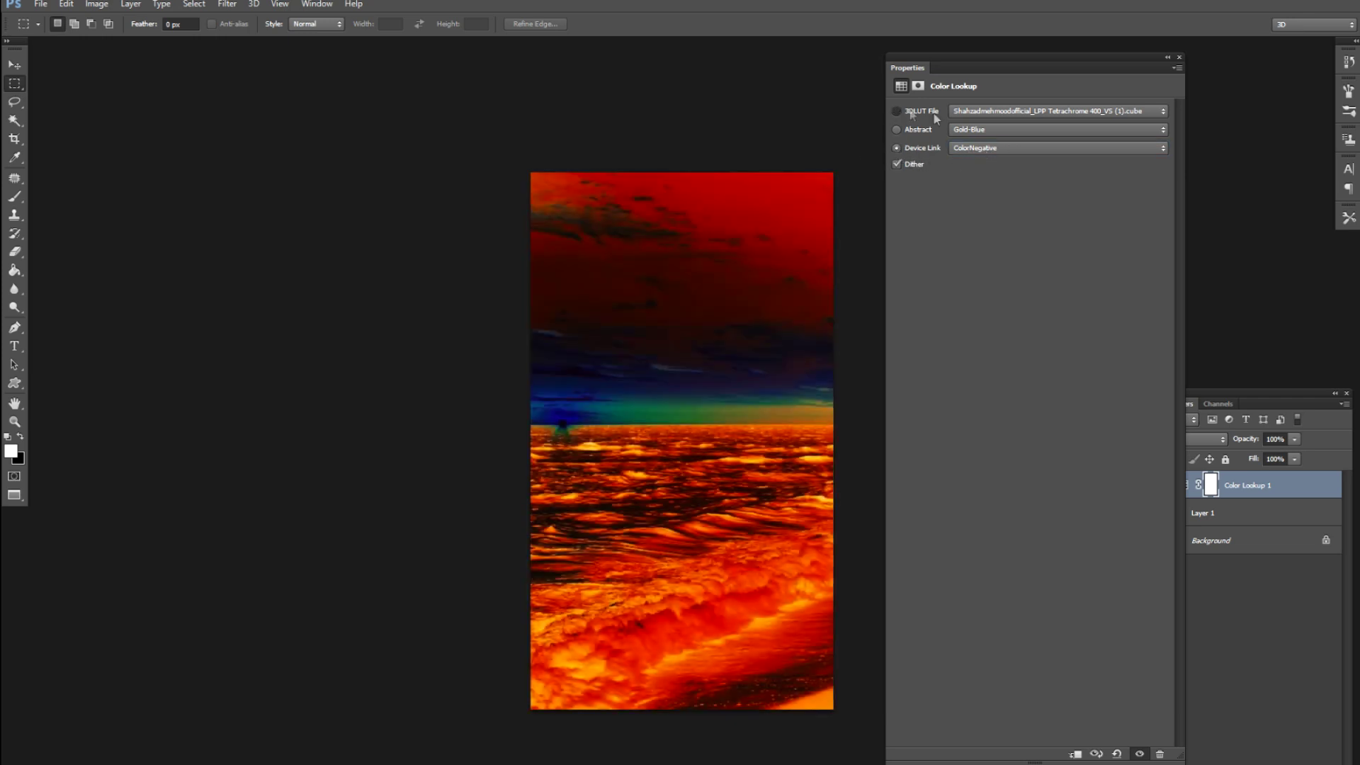
{"action": "left_click", "coordinate": [921, 112]}
{"action": "left_click", "coordinate": [1055, 111]}
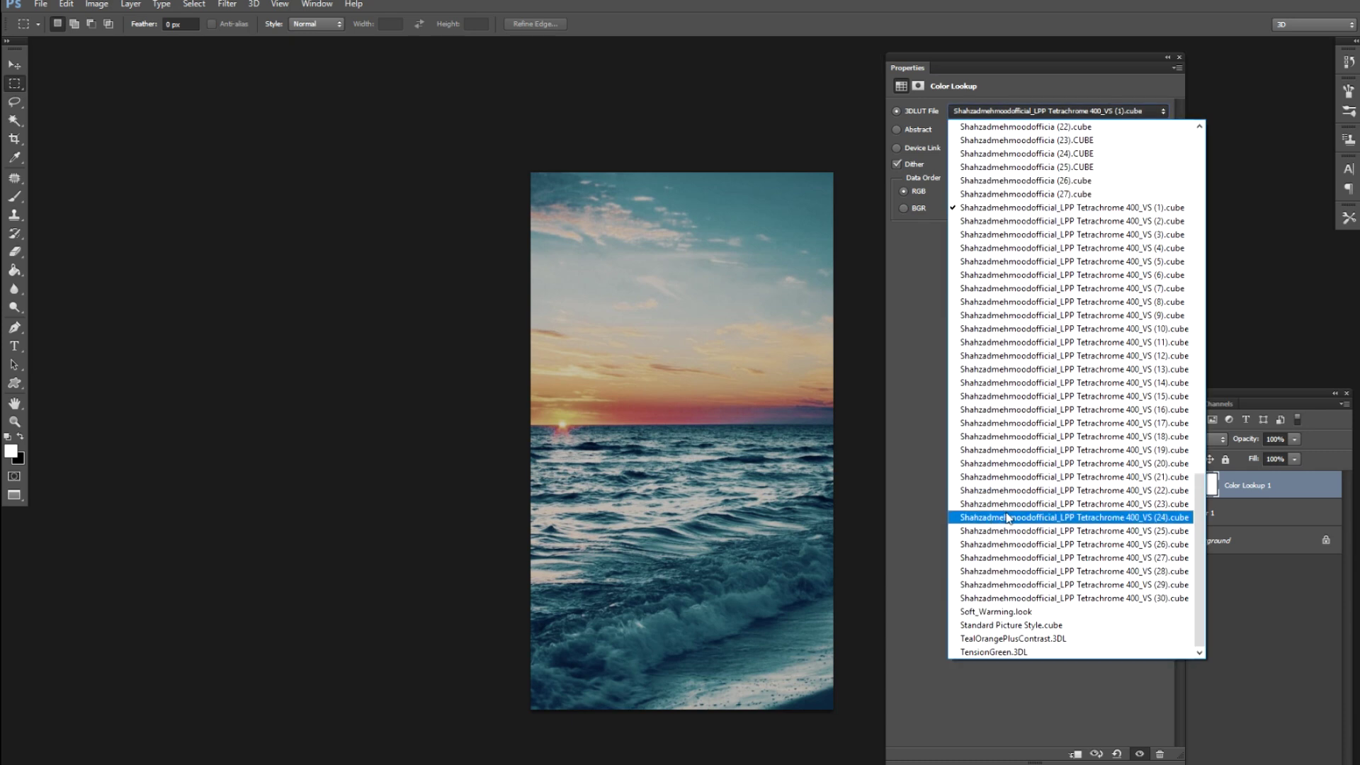
Preview the TealOrangePlusContrast.3DL and LOG_ LUTs, ending on LOG_Kodak Ultramax 400_VS
{"action": "left_click", "coordinate": [1007, 639]}
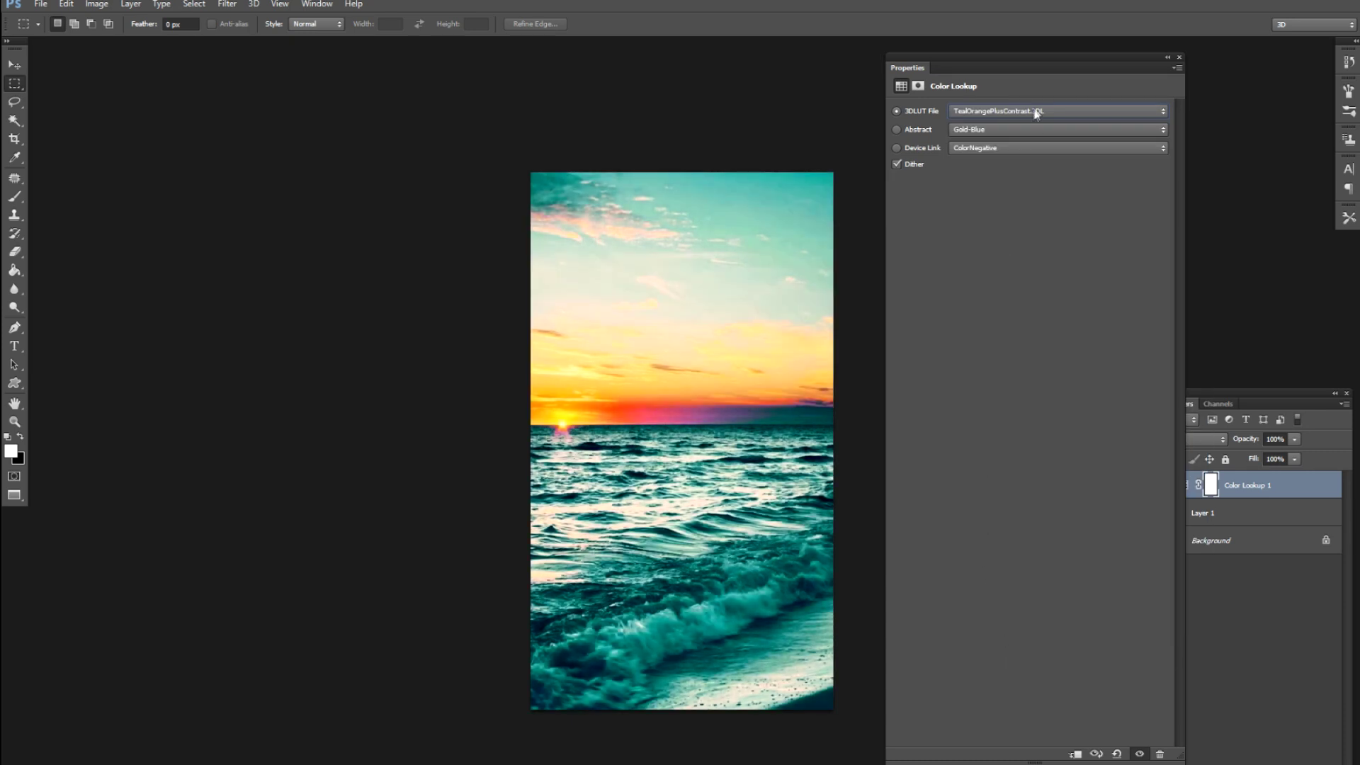
{"action": "left_click", "coordinate": [1036, 112]}
{"action": "scroll", "coordinate": [1006, 283], "scroll_direction": "up", "scroll_amount": 5}
{"action": "scroll", "coordinate": [992, 269], "scroll_direction": "up", "scroll_amount": 5}
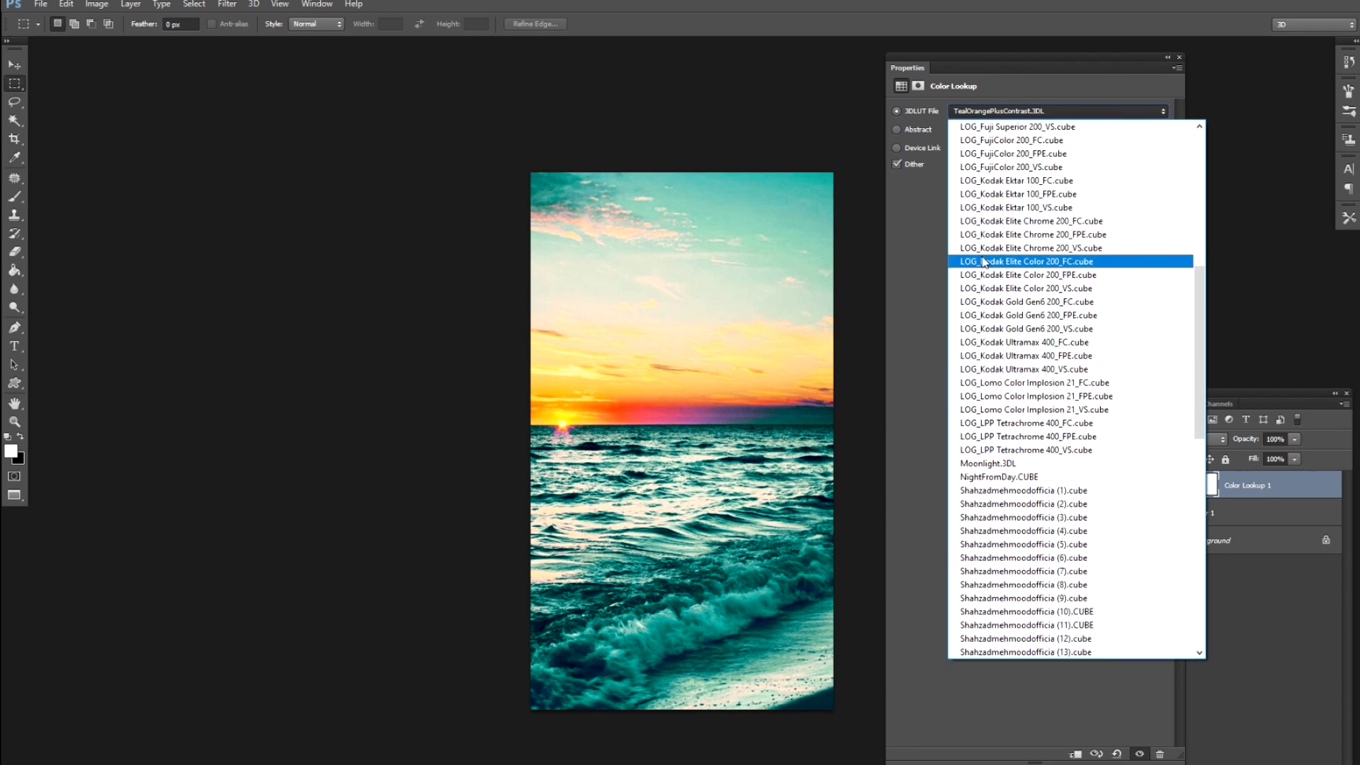
{"action": "left_click", "coordinate": [991, 423]}
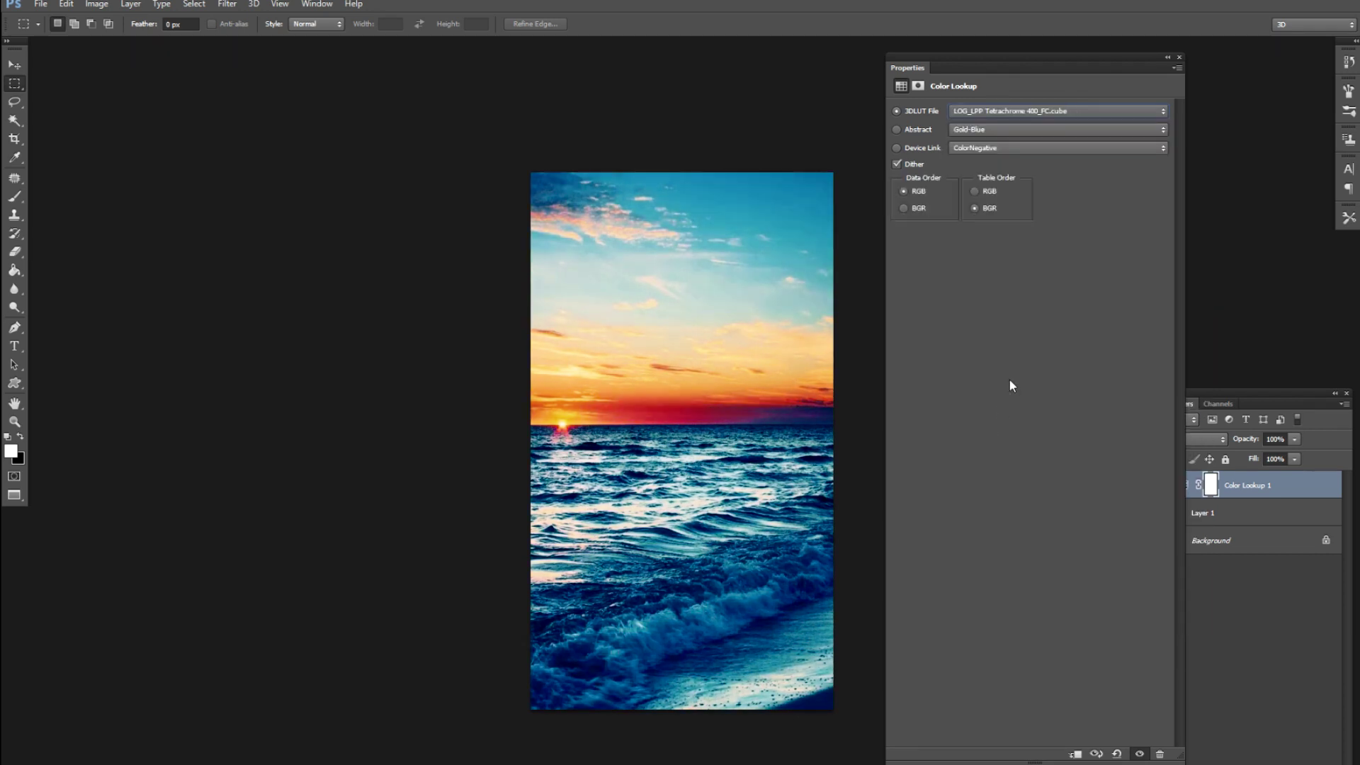
{"action": "key", "text": "Down"}
{"action": "key", "text": "Down"}
{"action": "key", "text": "Down"}
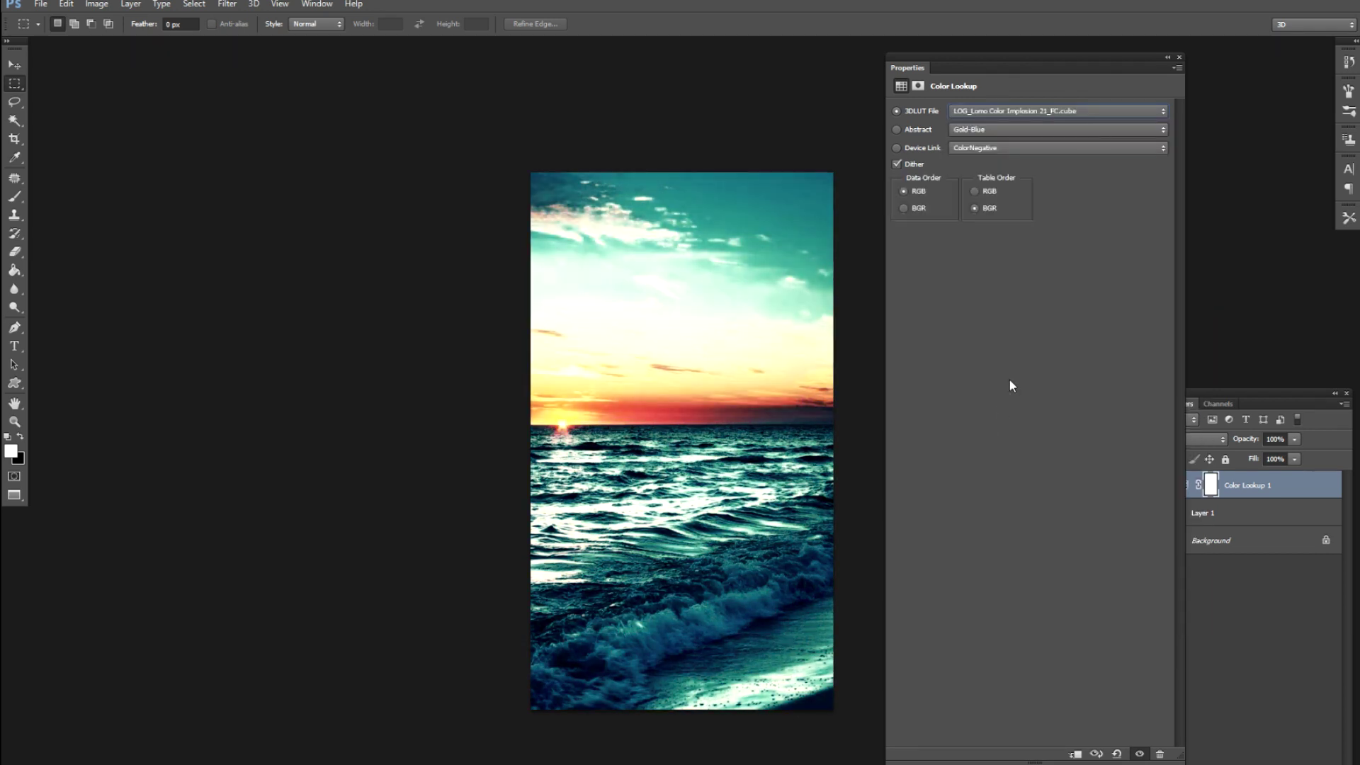
{"action": "key", "text": "Up"}
{"action": "key", "text": "Down"}
{"action": "key", "text": "Up"}
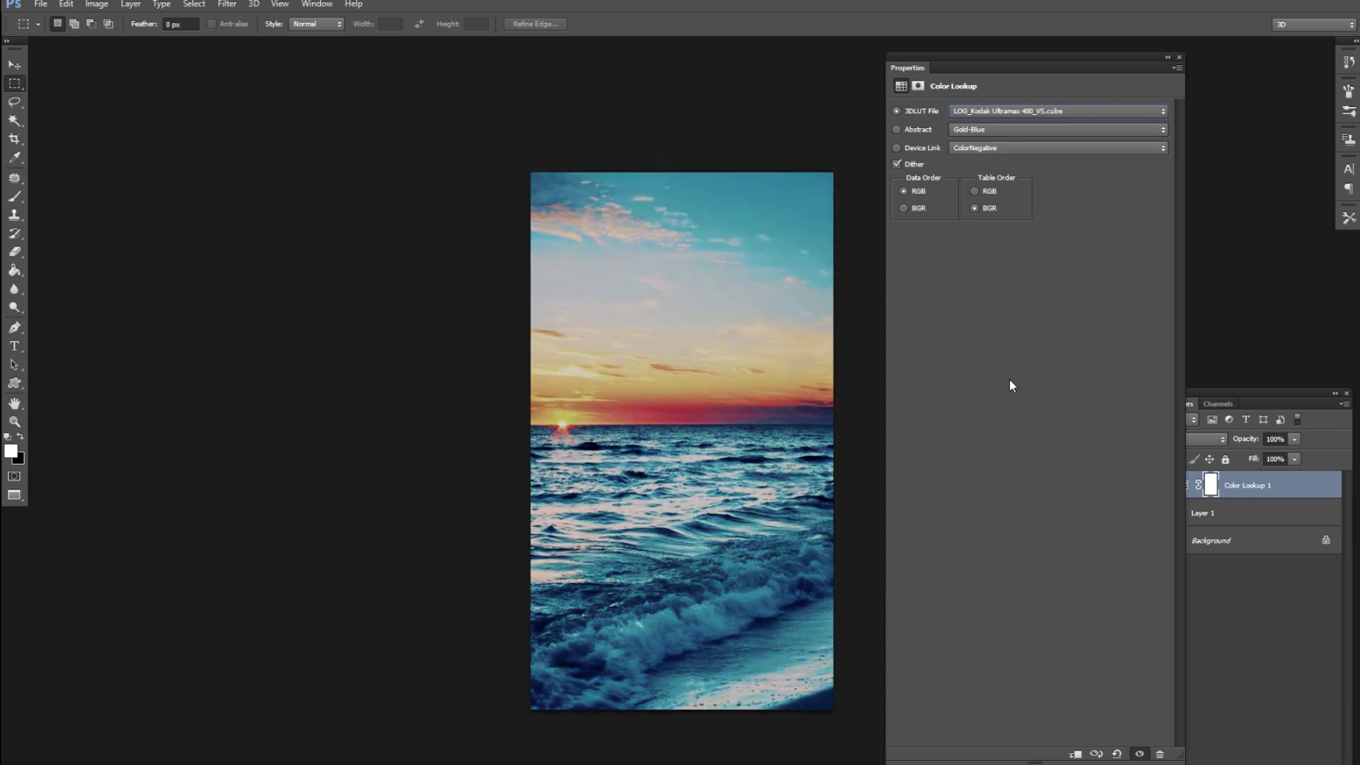
Collapse the Properties panel, leave full-screen view, and close Wallpaper.jpg without saving
{"action": "left_click", "coordinate": [1167, 58]}
{"action": "key", "text": "f"}
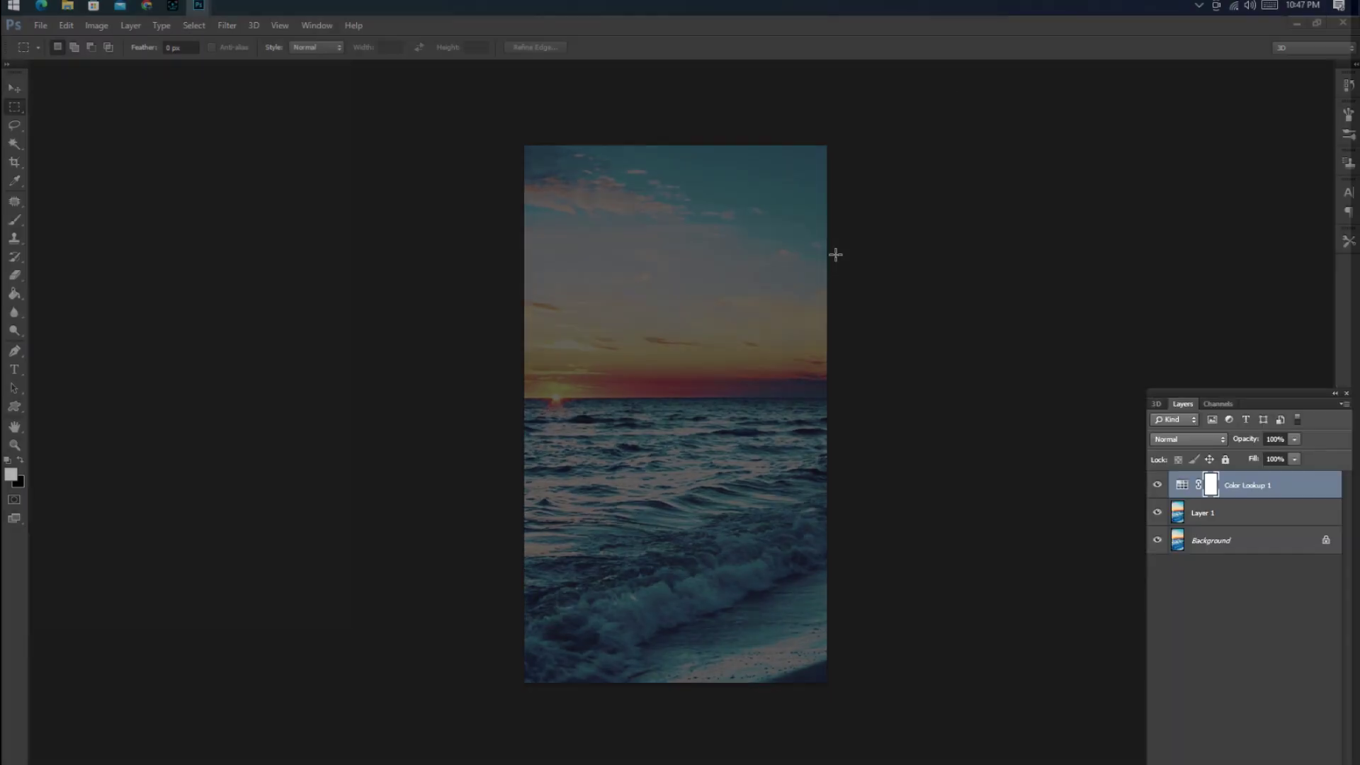
{"action": "key", "text": "v"}
{"action": "key", "text": "ctrl+w"}
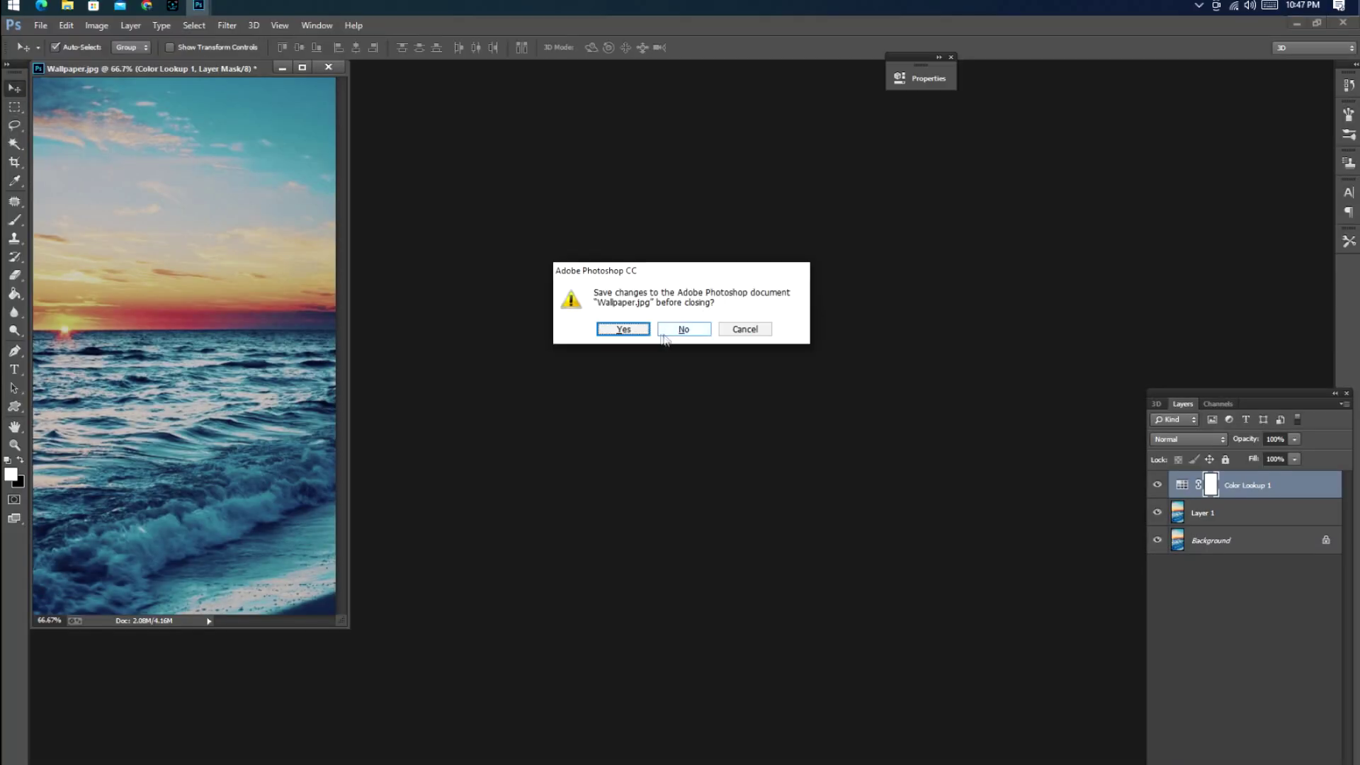
{"action": "left_click", "coordinate": [683, 329]}
{"action": "left_click", "coordinate": [1341, 23]}
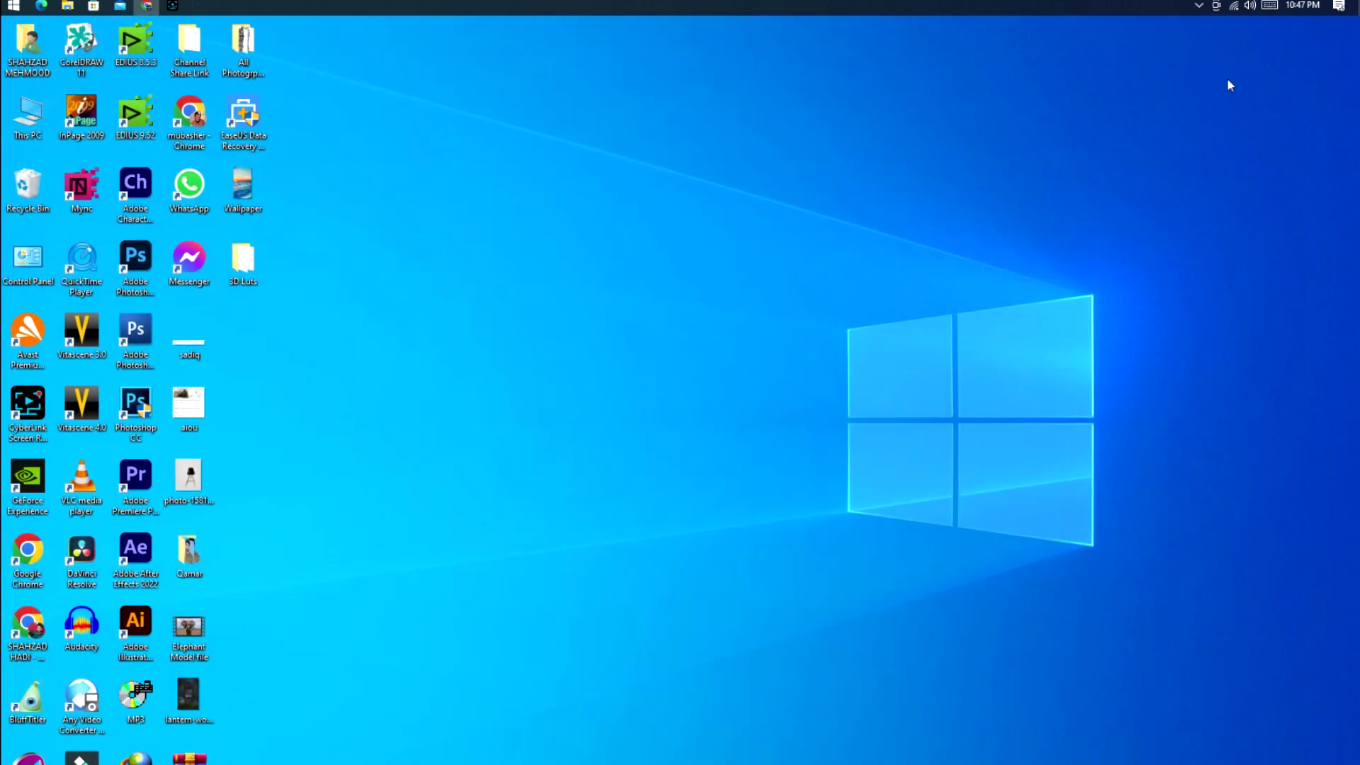